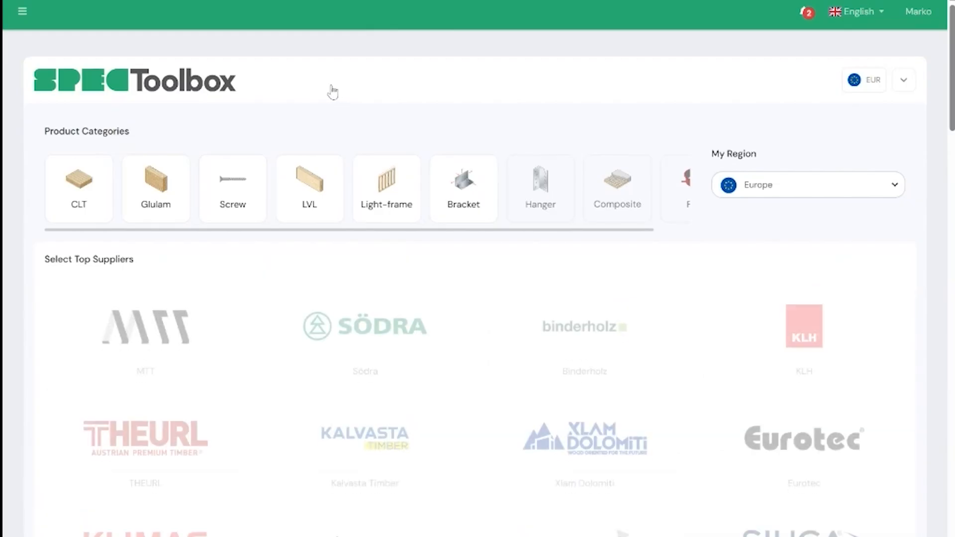
# Step: Filter the toolbox by the Screw product category
pyautogui.click(243, 187)
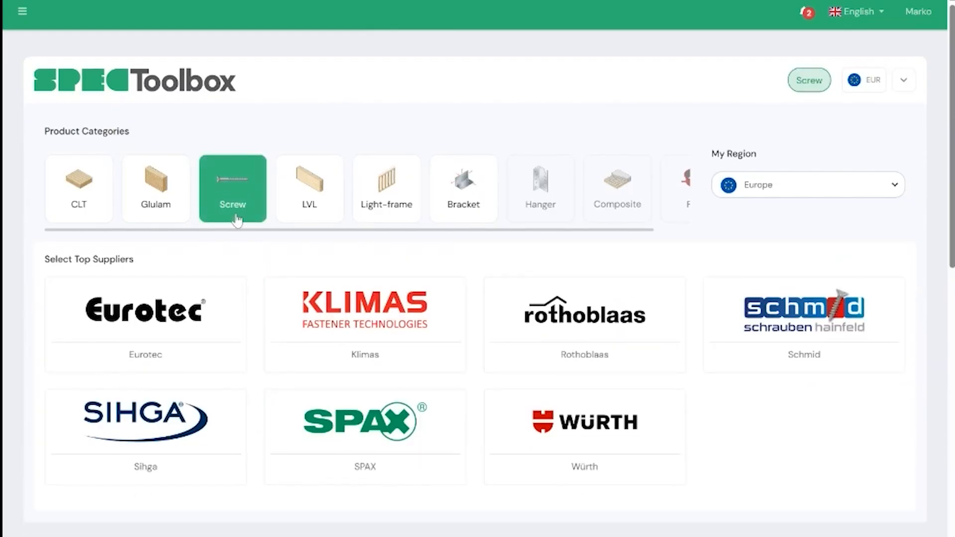
pyautogui.scroll(-3, 229, 187)
pyautogui.scroll(3, 231, 187)
pyautogui.scroll(-2, 239, 218)
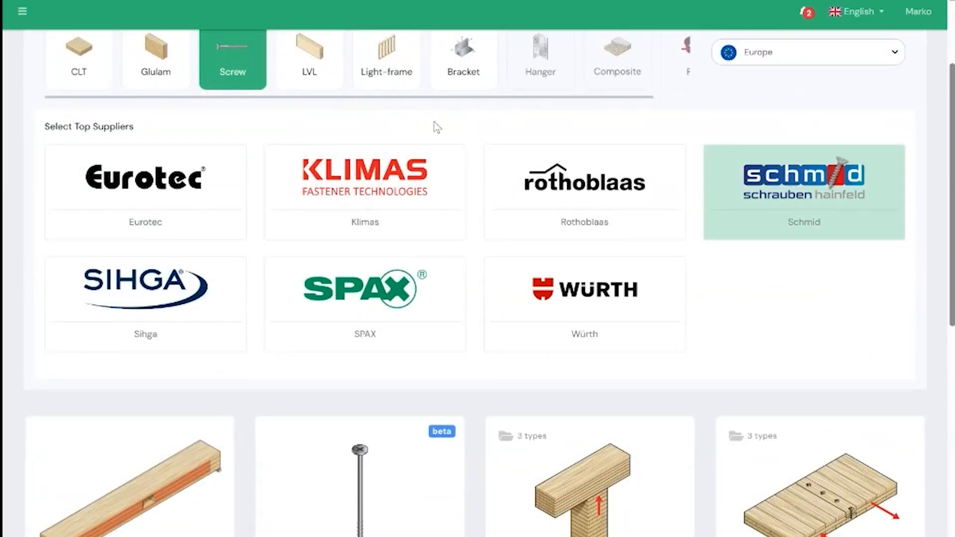
# Step: Examine the screw suppliers and the connection calculators offered for the Screw category
pyautogui.scroll(-5, 337, 181)
pyautogui.scroll(-2, 114, 156)
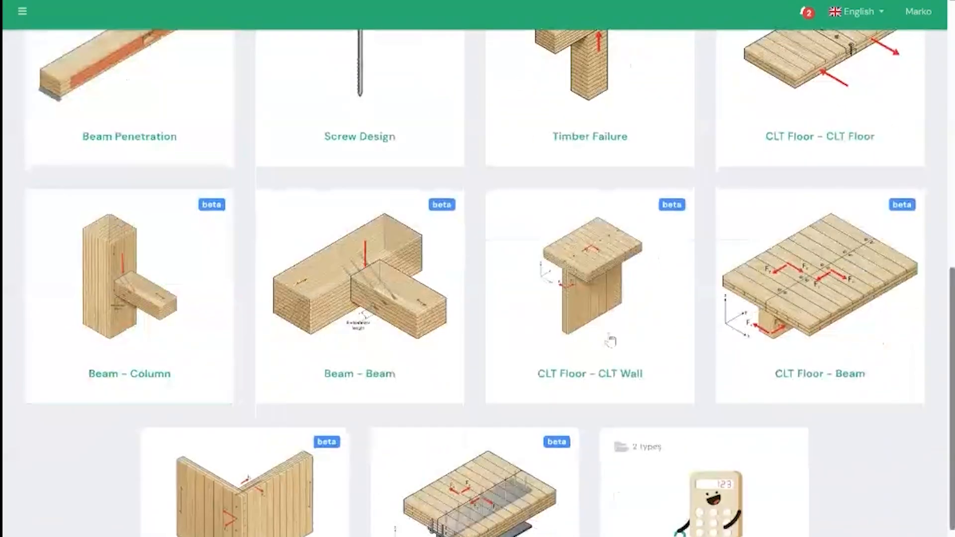
pyautogui.scroll(-2, 604, 324)
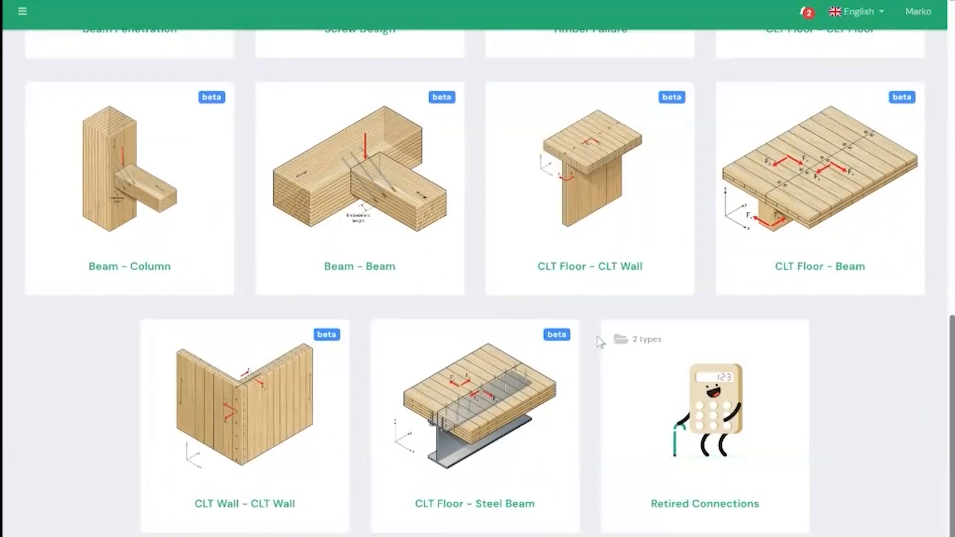
pyautogui.scroll(10, 601, 338)
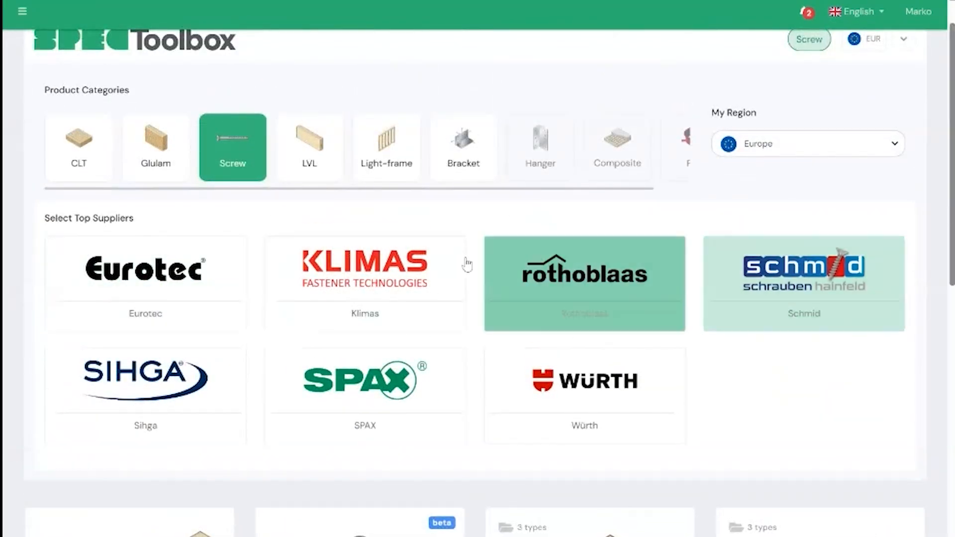
pyautogui.scroll(-1, 549, 286)
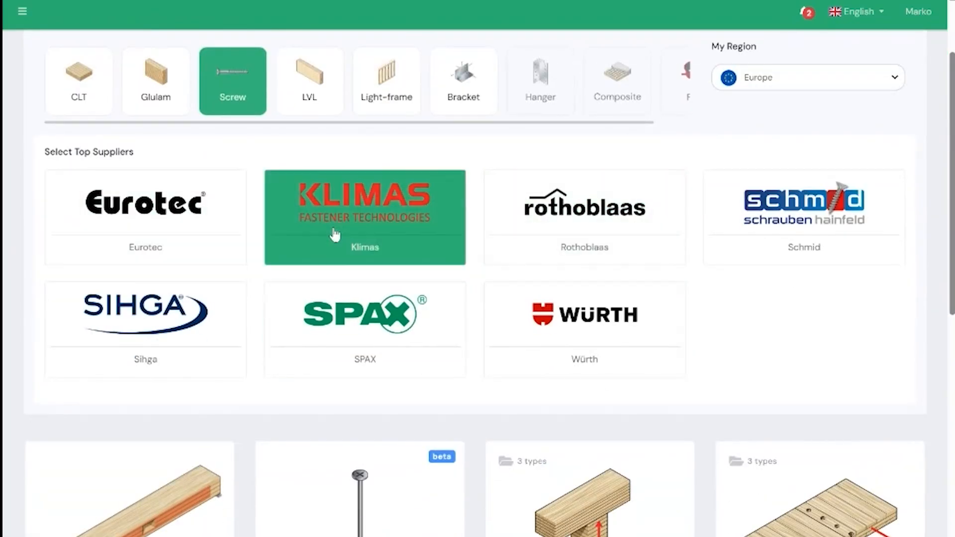
pyautogui.scroll(-4, 328, 249)
pyautogui.scroll(-2, 333, 243)
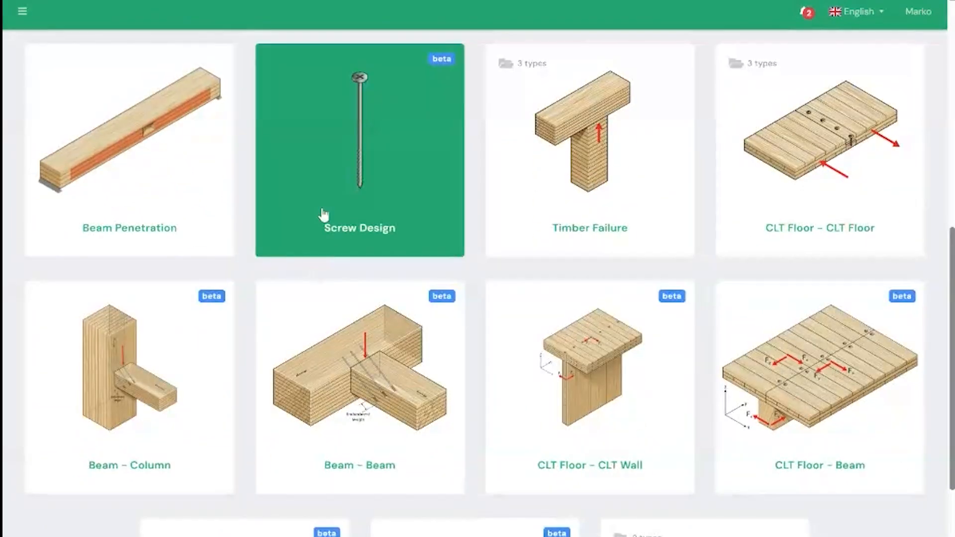
pyautogui.scroll(-1, 215, 175)
pyautogui.scroll(6, 279, 292)
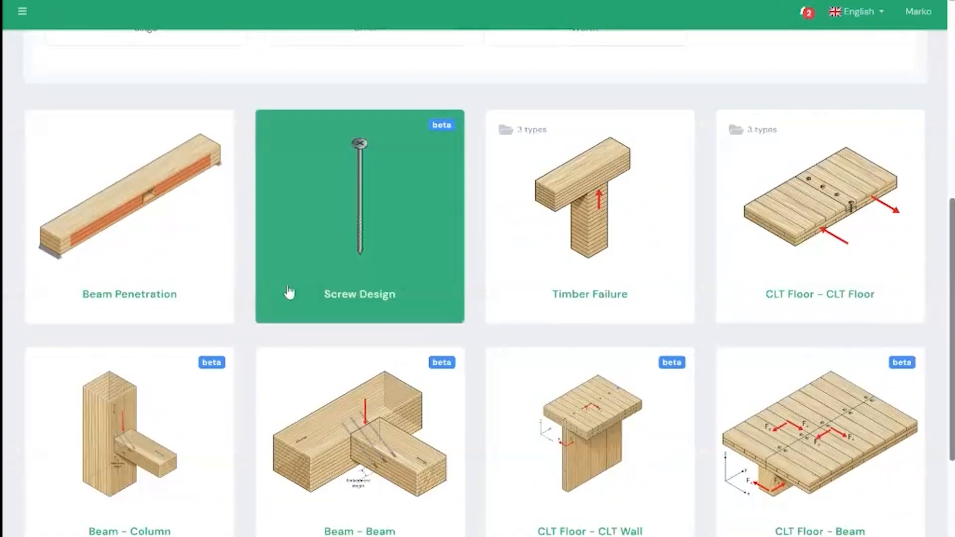
pyautogui.scroll(1, 303, 289)
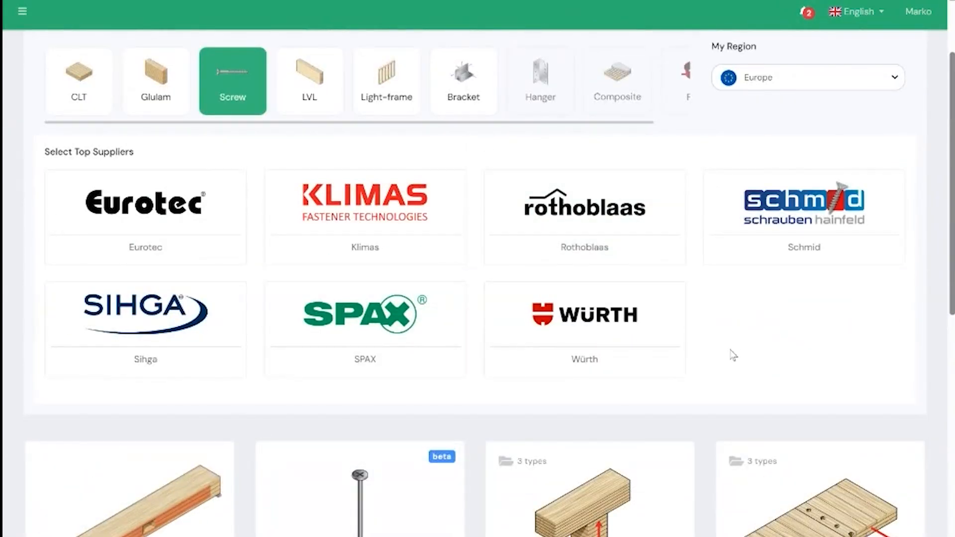
pyautogui.scroll(-2, 721, 333)
pyautogui.scroll(-2, 706, 319)
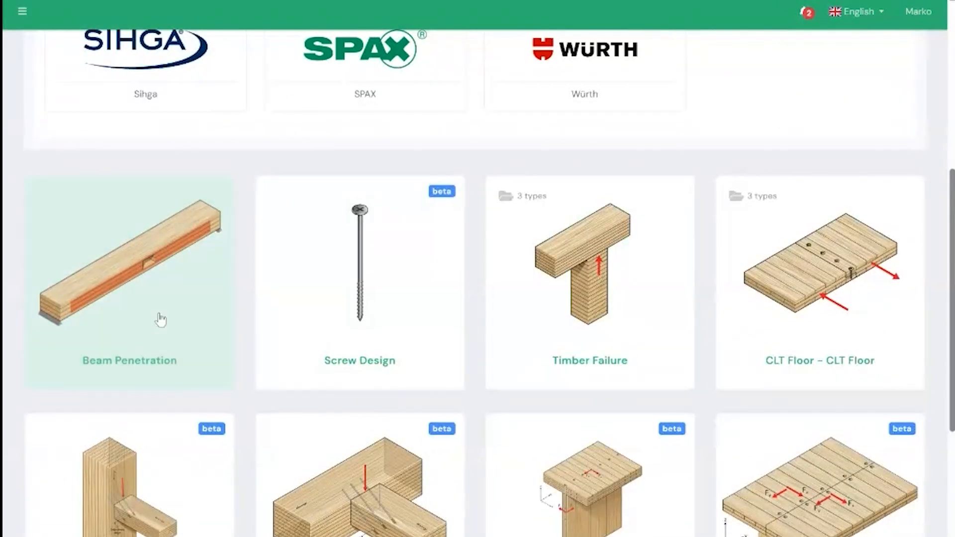
pyautogui.scroll(-1, 253, 297)
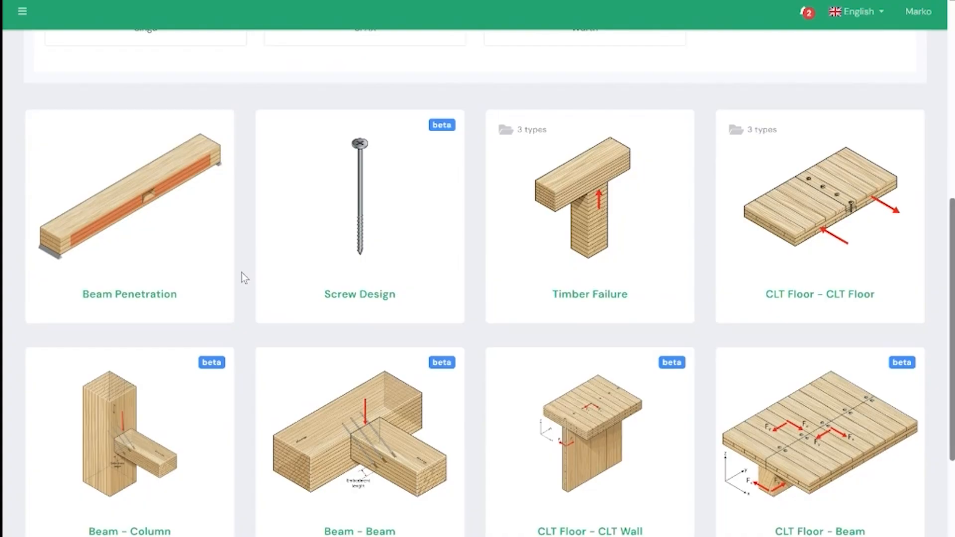
pyautogui.scroll(-1, 241, 273)
pyautogui.scroll(1, 241, 273)
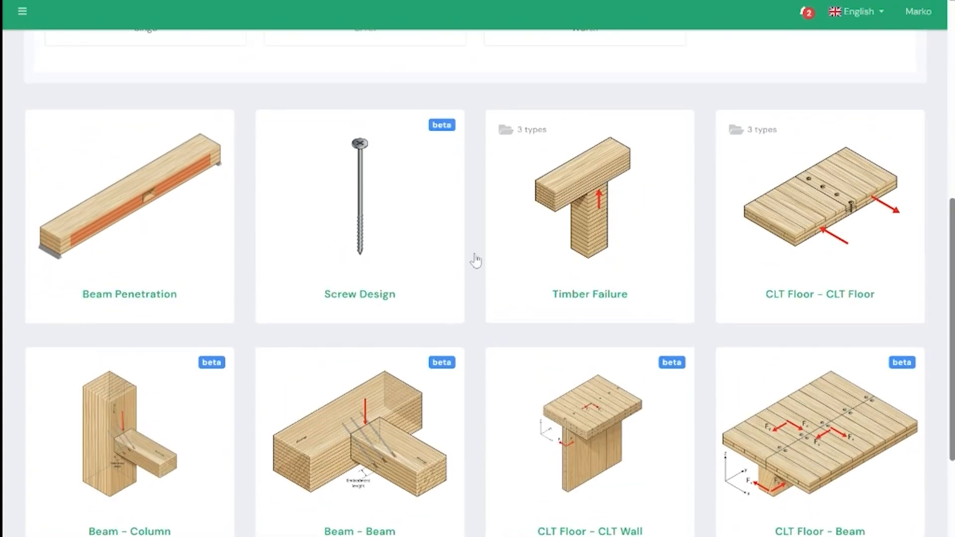
# Step: Open the Half Lap Joint calculator from the CLT Floor – CLT Floor connection types
pyautogui.click(855, 222)
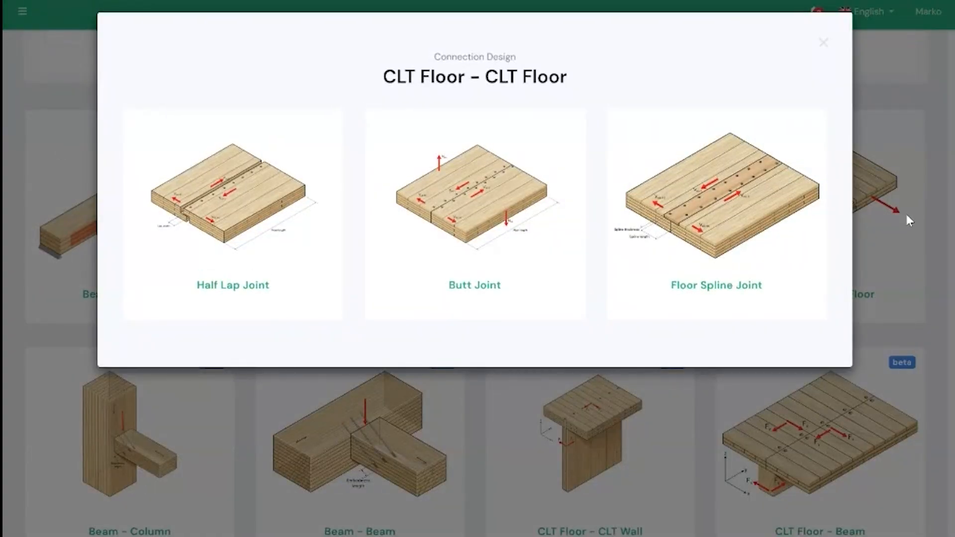
pyautogui.click(901, 97)
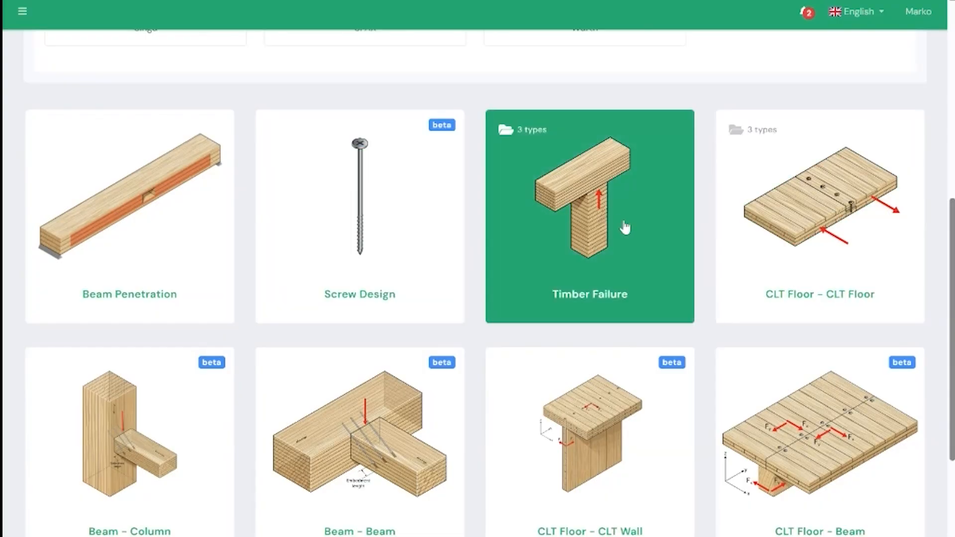
pyautogui.click(780, 219)
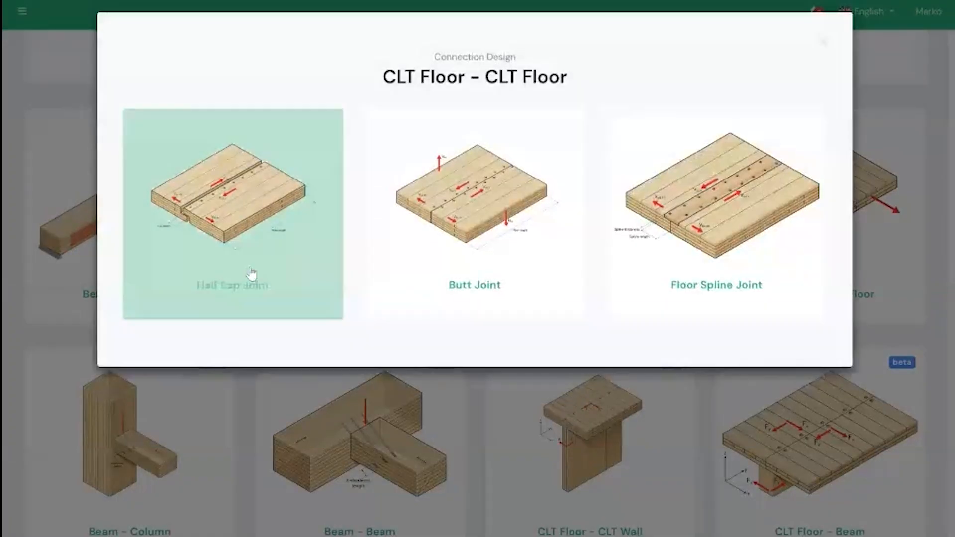
pyautogui.click(888, 101)
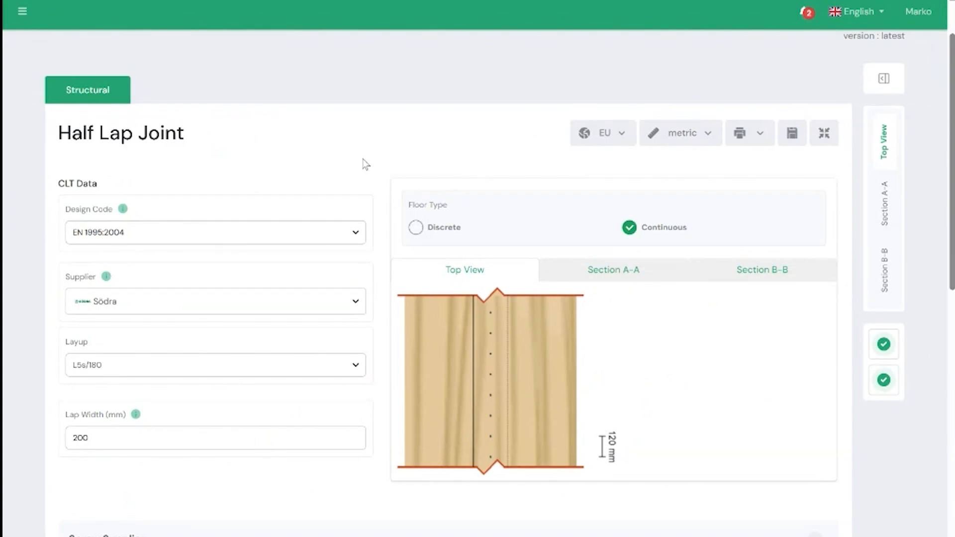
# Step: Review the selectable CLT suppliers and panel layups in the joint's CLT data, keeping the current choices
pyautogui.scroll(-1, 353, 147)
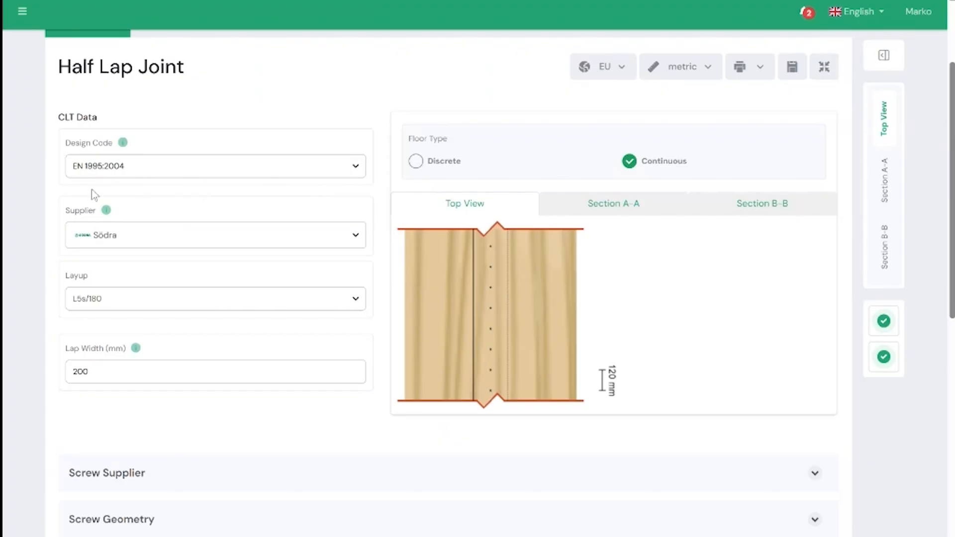
pyautogui.click(164, 238)
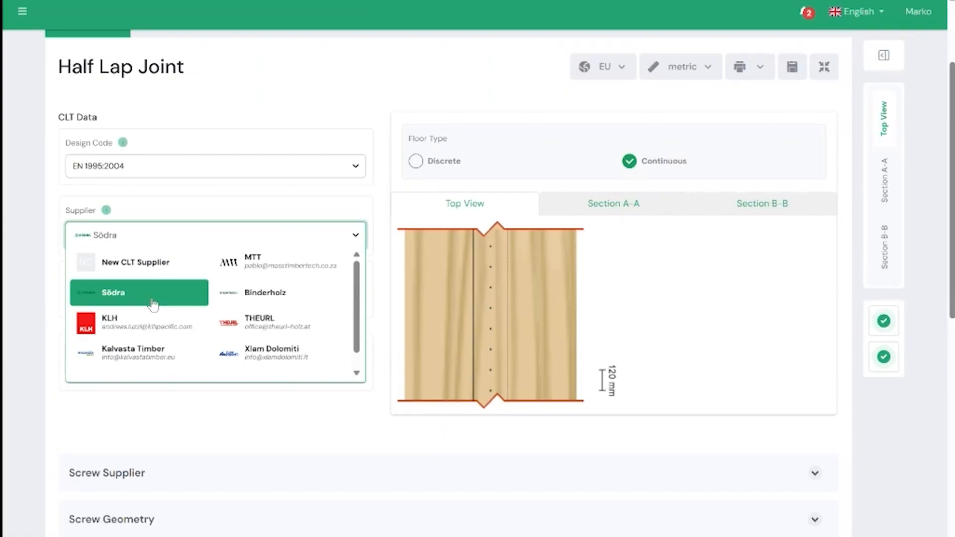
pyautogui.scroll(-1, 128, 315)
pyautogui.scroll(1, 139, 287)
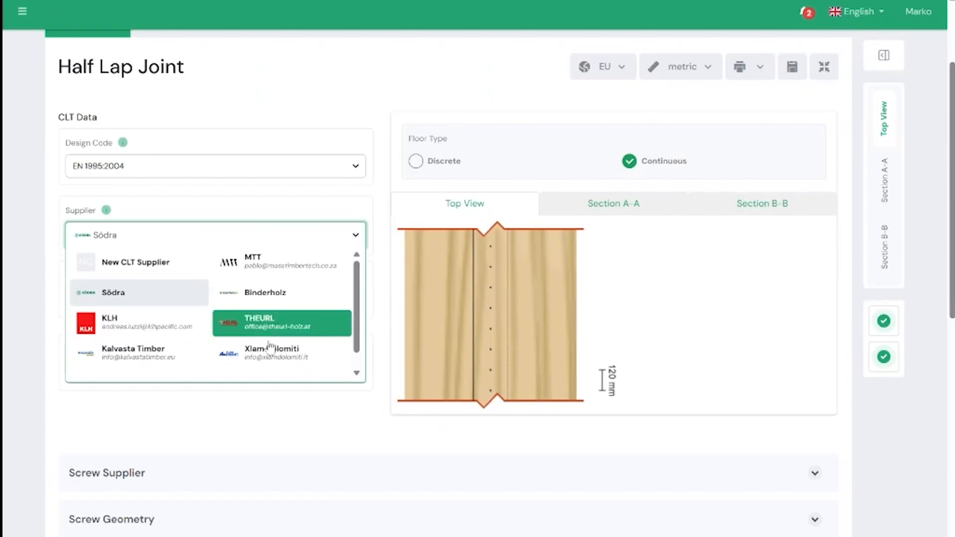
pyautogui.click(47, 291)
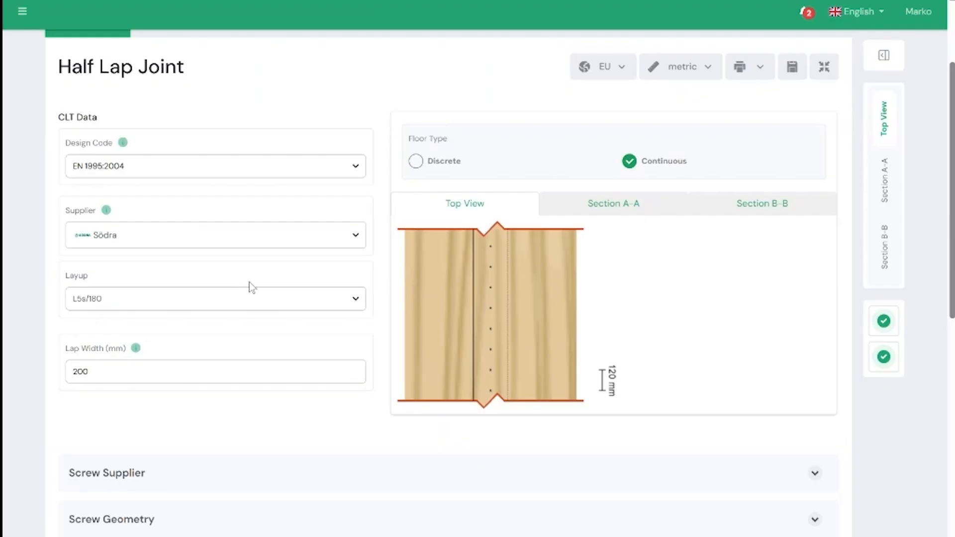
pyautogui.click(114, 299)
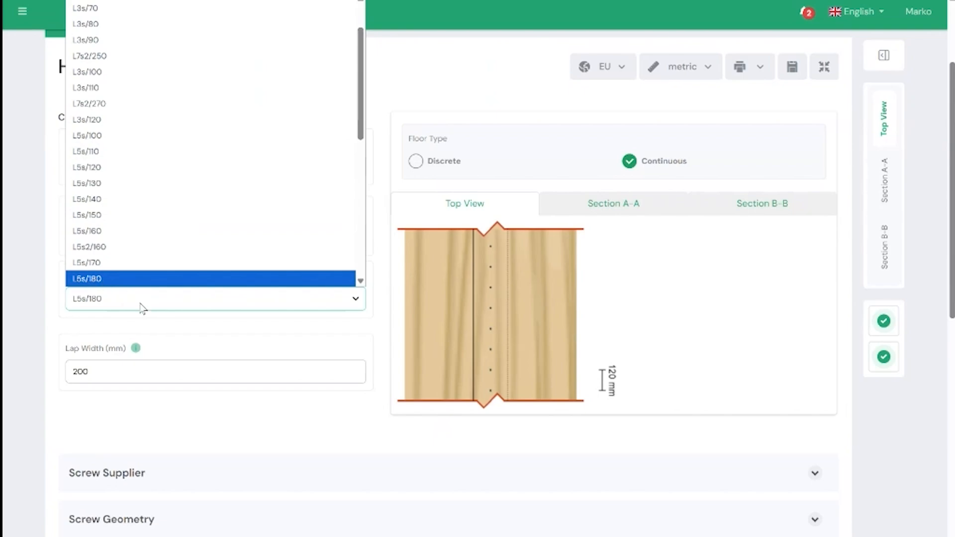
pyautogui.click(298, 329)
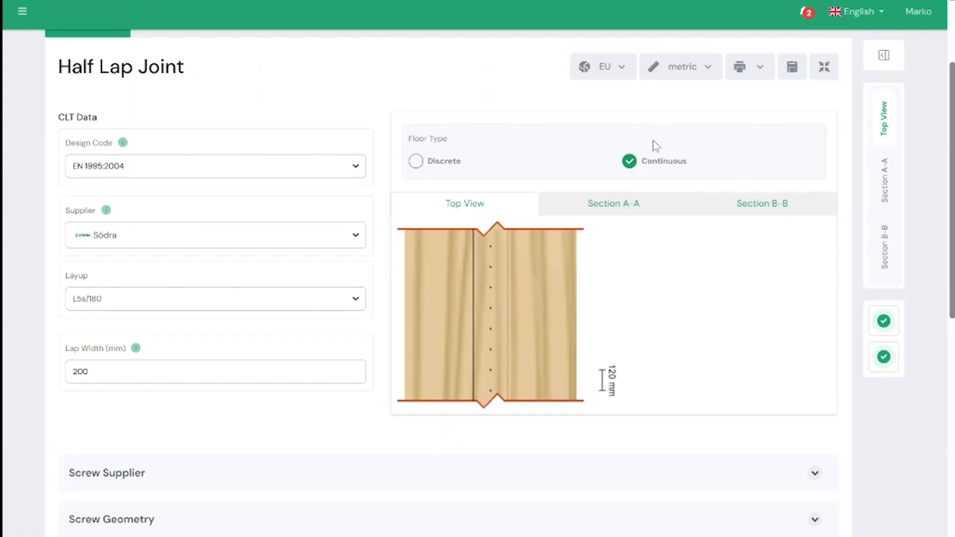
# Step: Inspect the joint drawing in Section A-A, Section B-B and Top View, ending on Section A-A
pyautogui.click(621, 212)
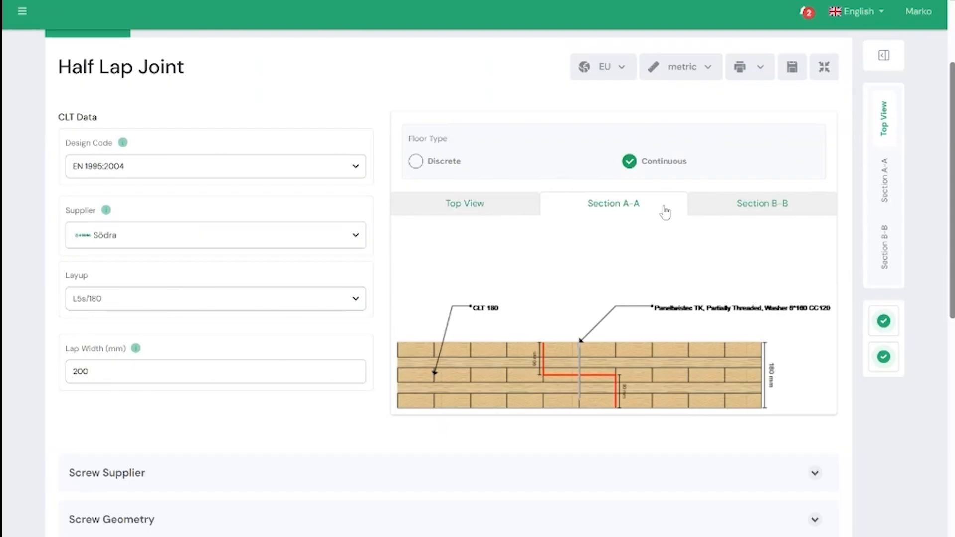
pyautogui.click(735, 208)
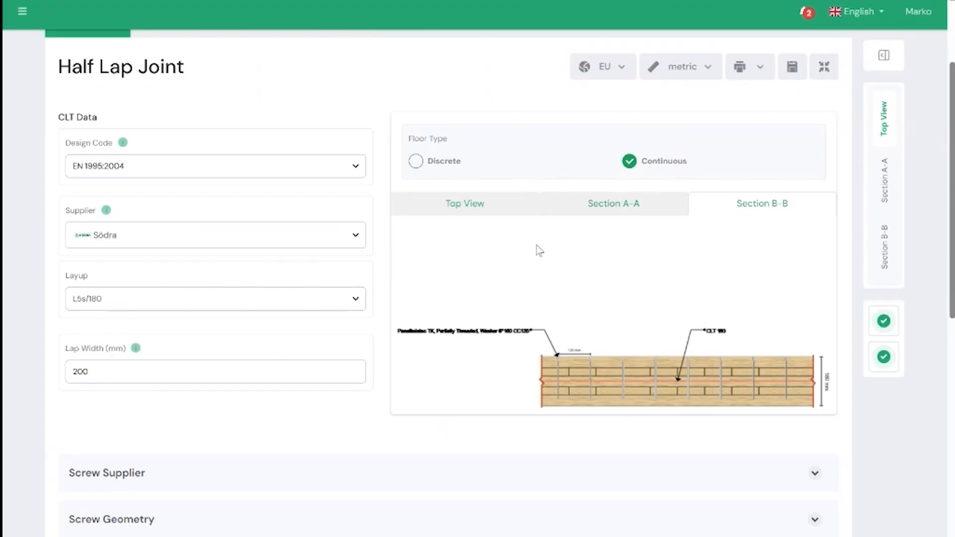
pyautogui.click(577, 207)
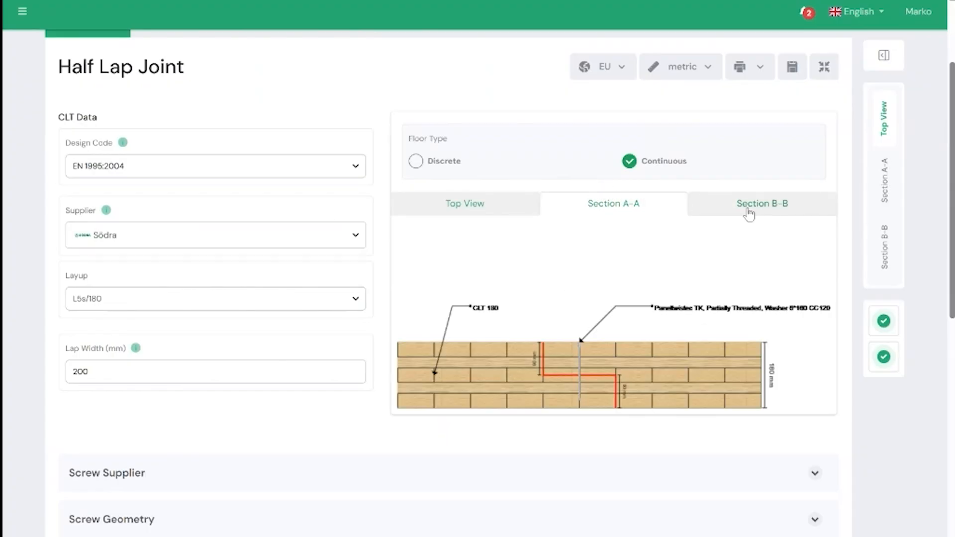
pyautogui.click(485, 209)
pyautogui.click(567, 206)
# Step: Expand the Screw Supplier section and review the available screw suppliers and Eurotec screw families
pyautogui.scroll(-4, 373, 366)
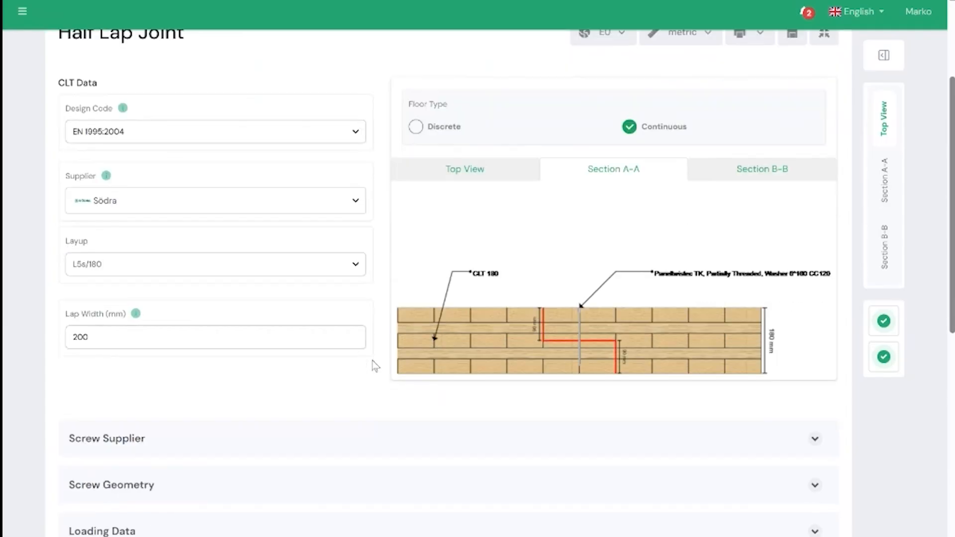
pyautogui.click(814, 274)
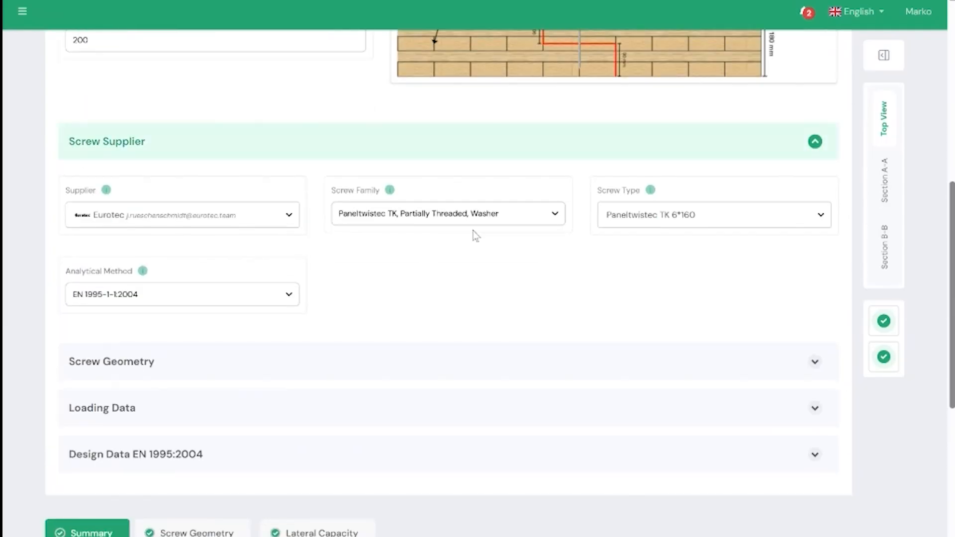
pyautogui.click(299, 220)
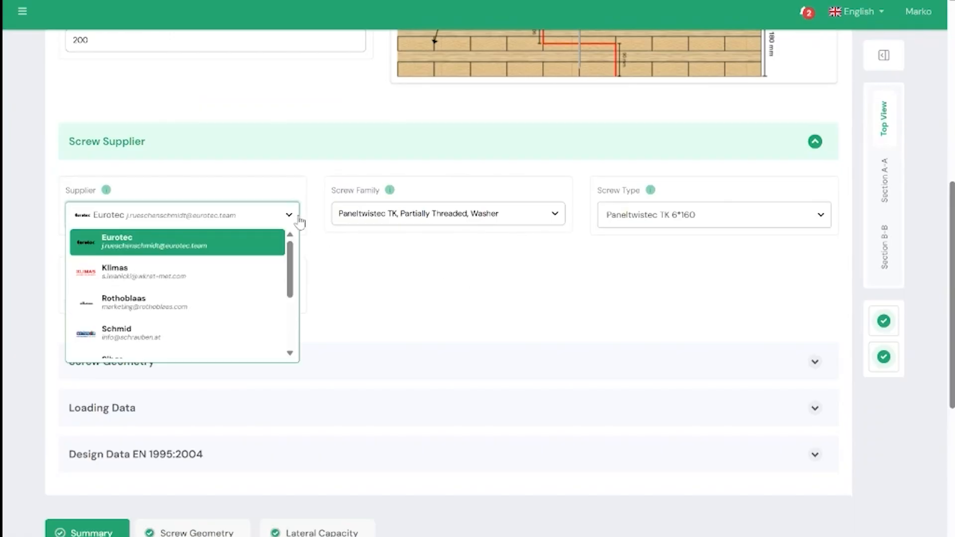
pyautogui.scroll(-5, 264, 279)
pyautogui.scroll(5, 260, 297)
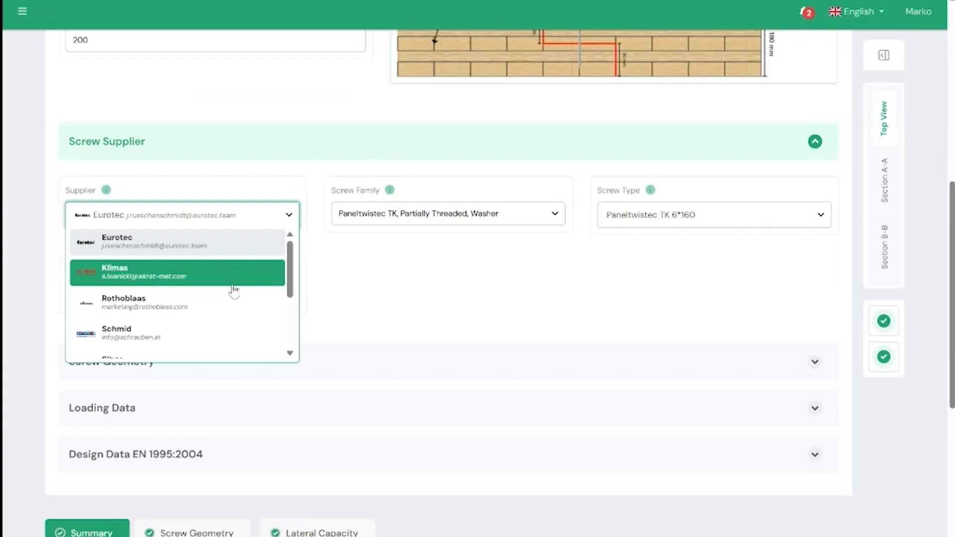
pyautogui.click(376, 249)
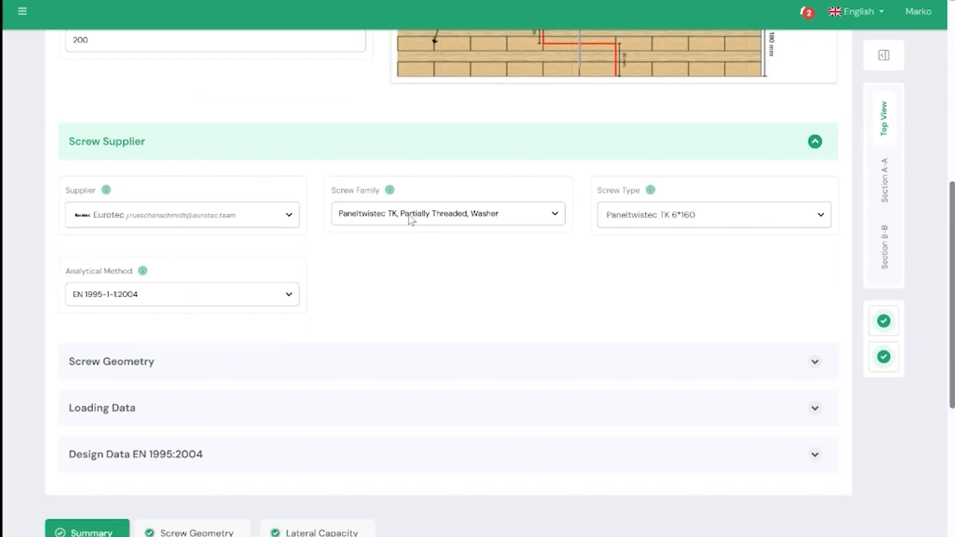
pyautogui.click(453, 217)
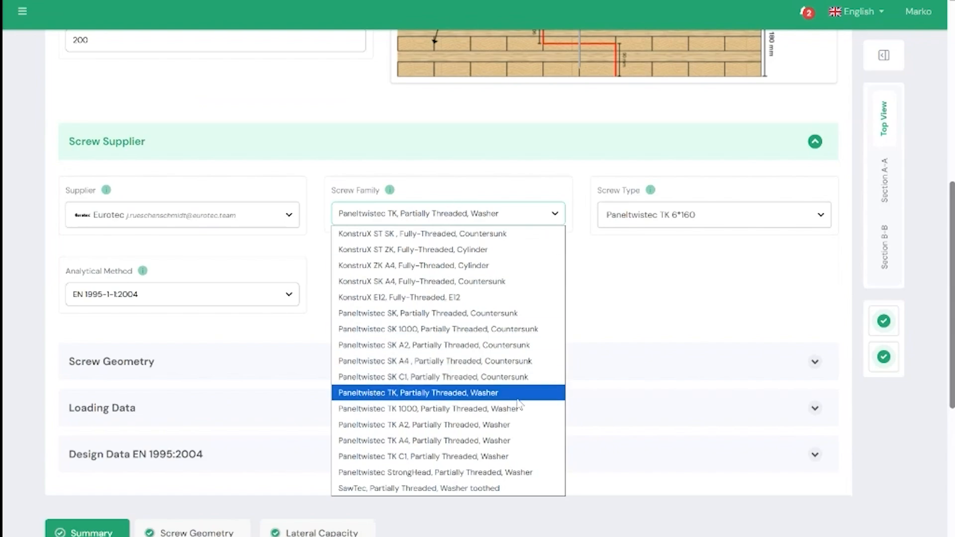
pyautogui.click(622, 293)
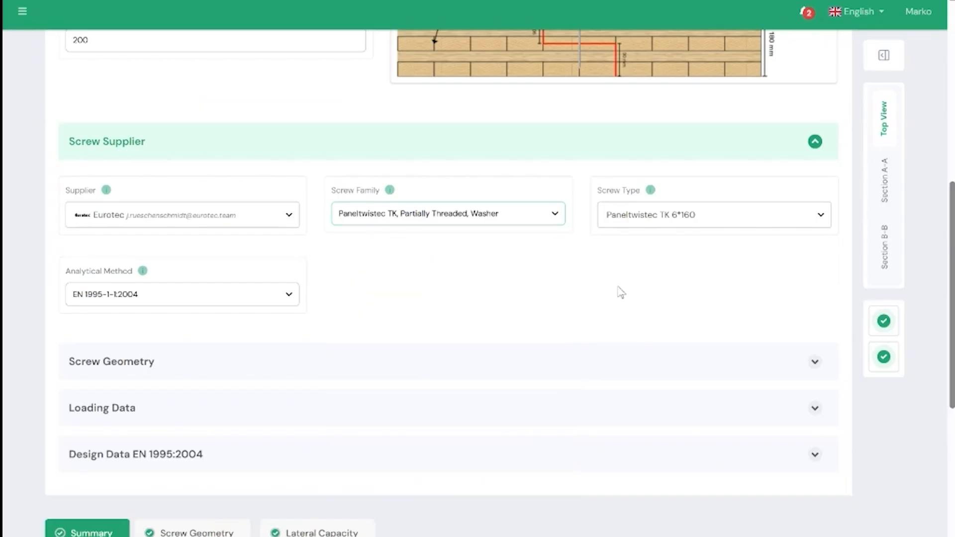
# Step: Review the available Paneltwistec TK screw types, keeping Paneltwistec TK 6*160 selected
pyautogui.scroll(1, 596, 274)
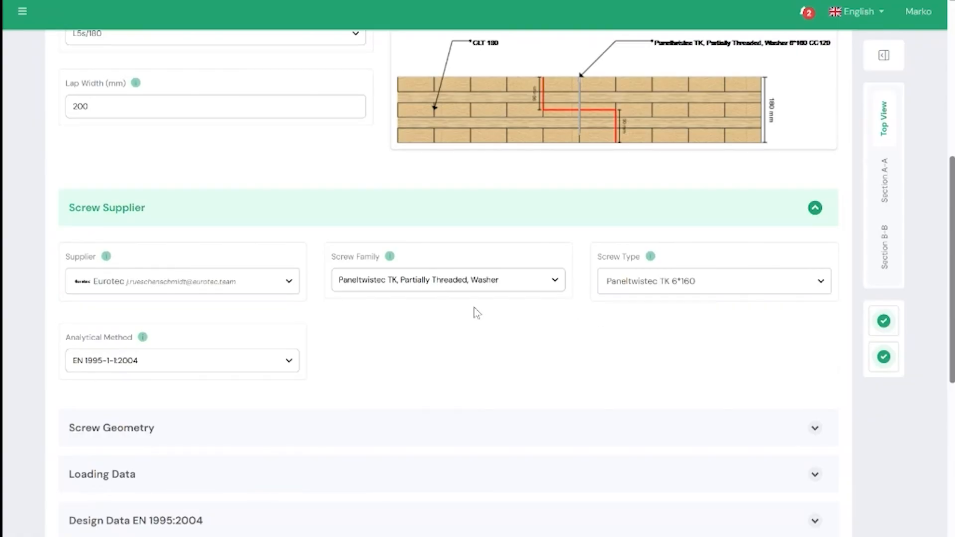
pyautogui.click(701, 289)
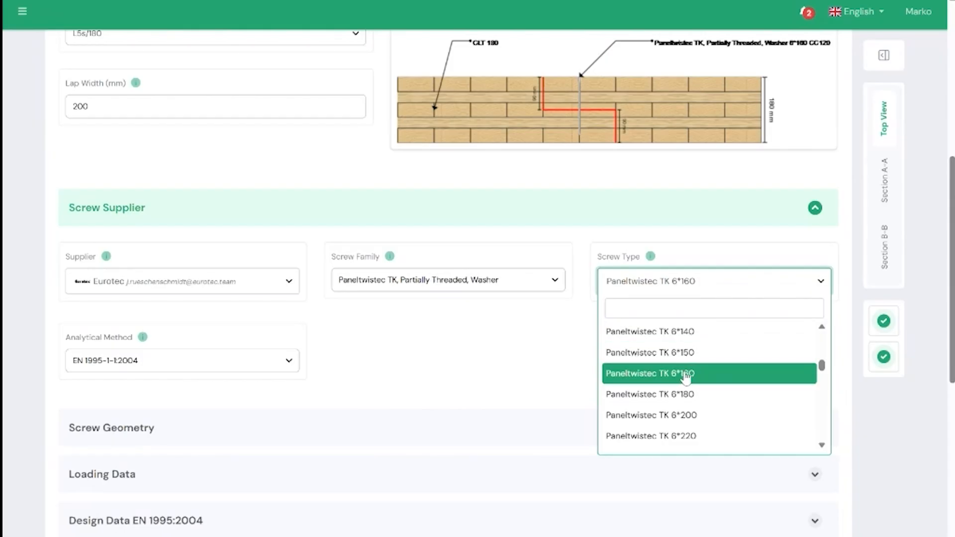
pyautogui.scroll(-11, 686, 379)
pyautogui.scroll(11, 687, 419)
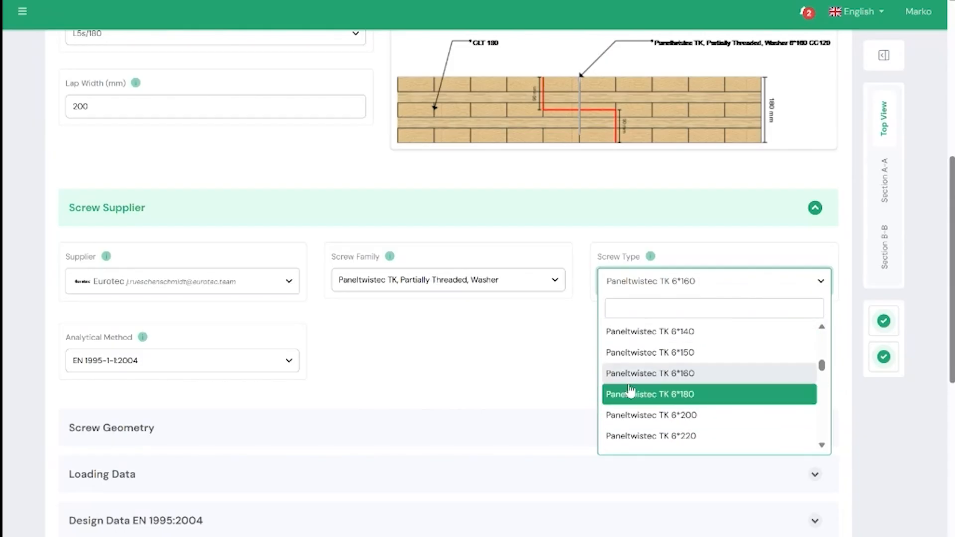
pyautogui.click(514, 344)
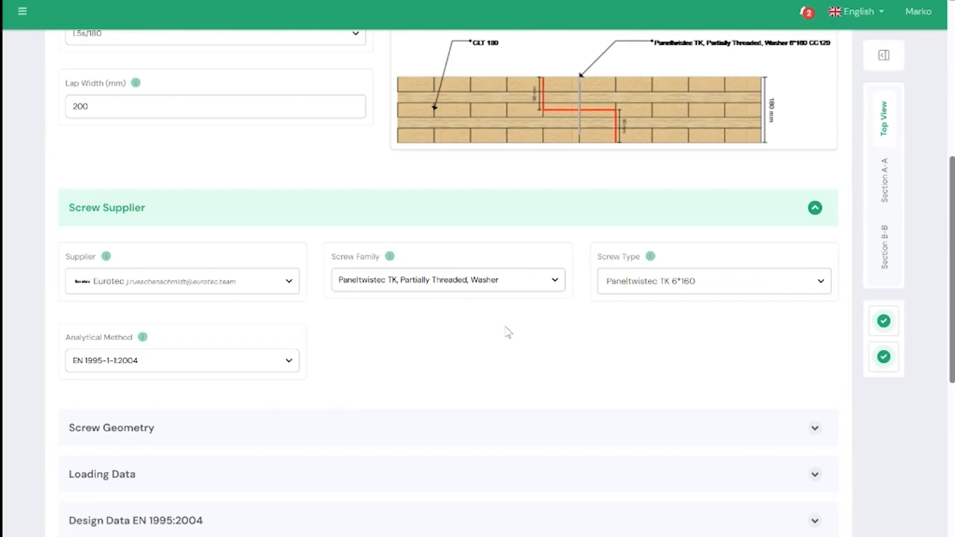
# Step: Review the analytical method options for the selected screw, keeping EN 1995-1-1:2004
pyautogui.scroll(-1, 498, 336)
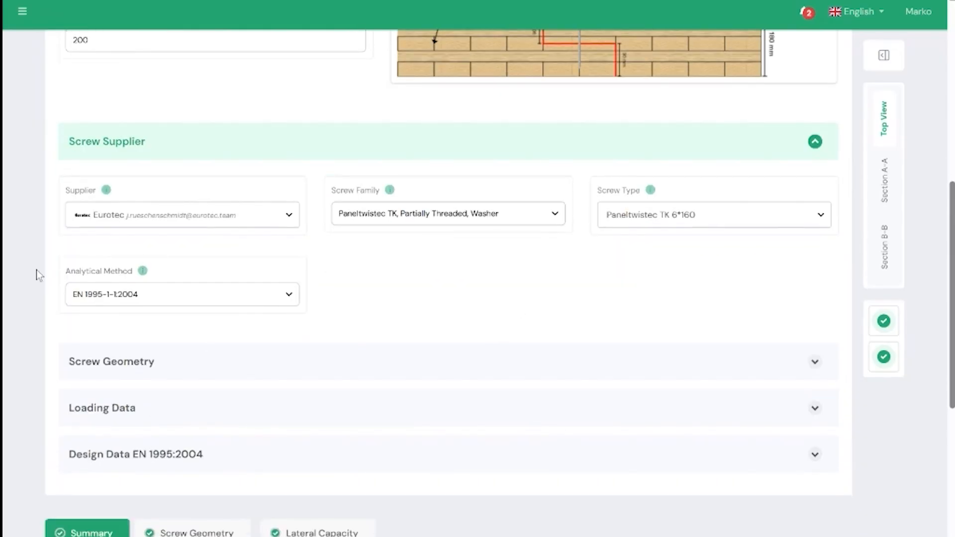
pyautogui.click(219, 304)
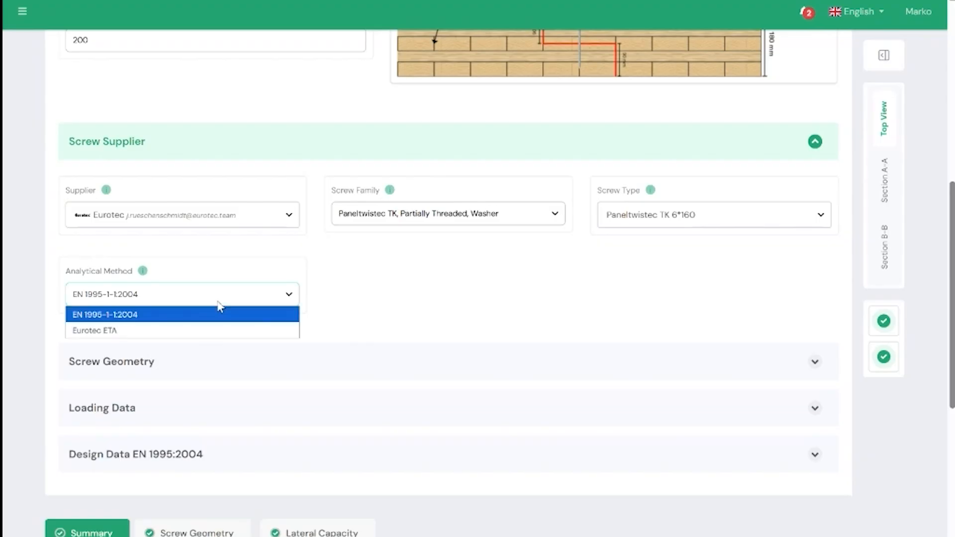
pyautogui.click(218, 303)
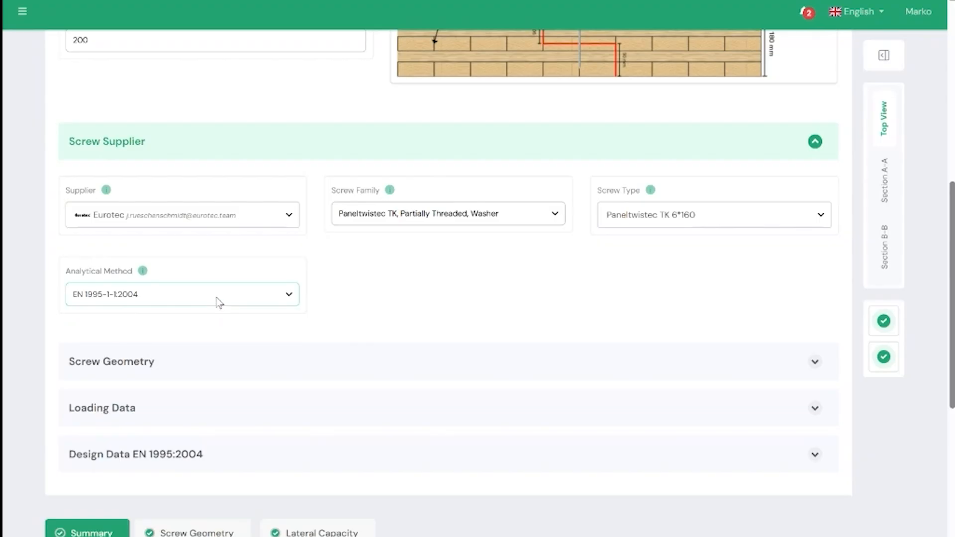
pyautogui.click(207, 306)
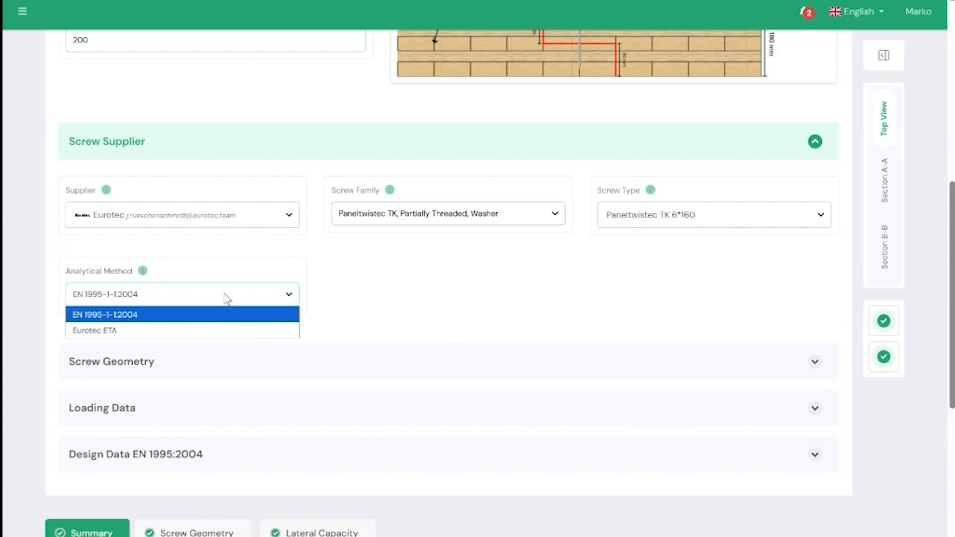
pyautogui.scroll(-1, 411, 301)
pyautogui.scroll(3, 395, 305)
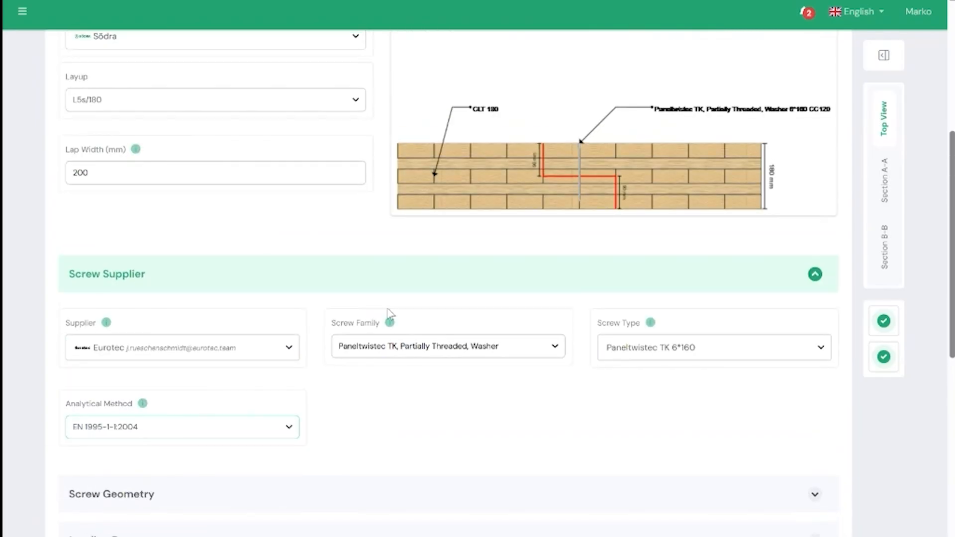
# Step: Set the analytical method to Eurotec ETA and check the shear capacity in the Output Summary
pyautogui.click(282, 428)
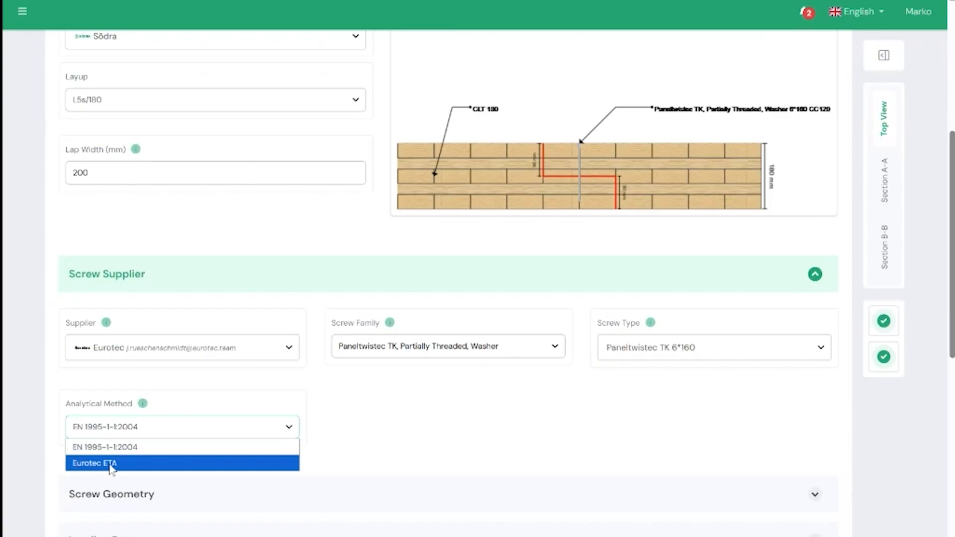
pyautogui.click(411, 436)
pyautogui.scroll(-3, 359, 429)
pyautogui.click(261, 298)
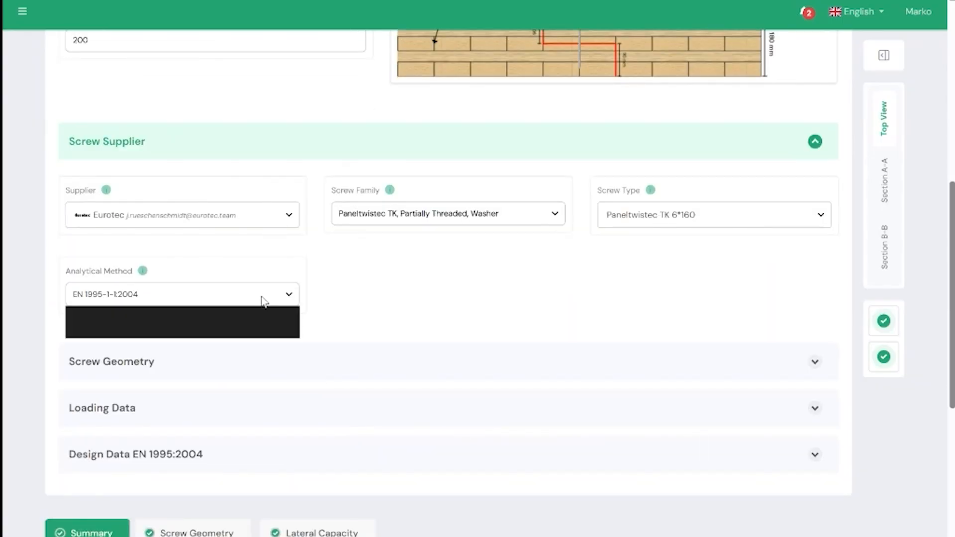
pyautogui.click(114, 342)
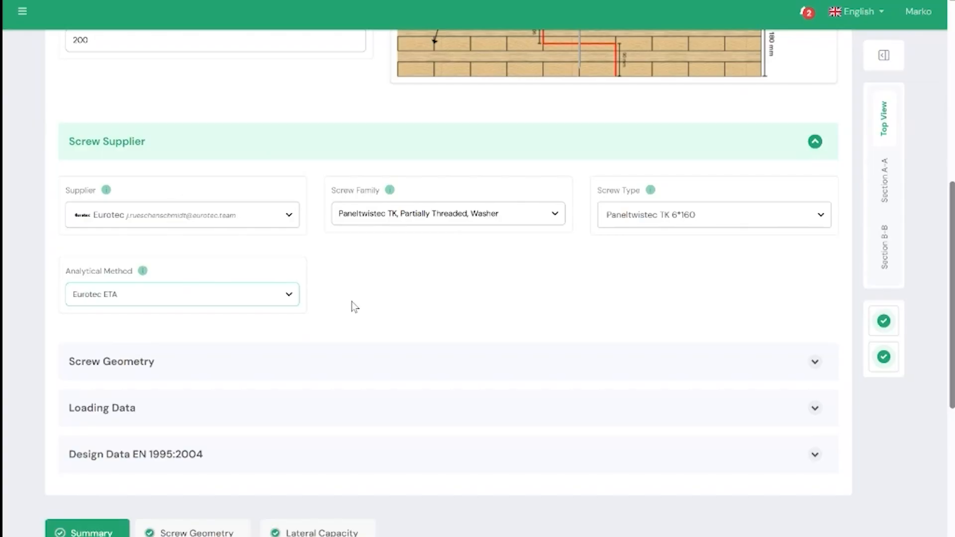
pyautogui.scroll(-4, 352, 301)
pyautogui.scroll(-2, 350, 217)
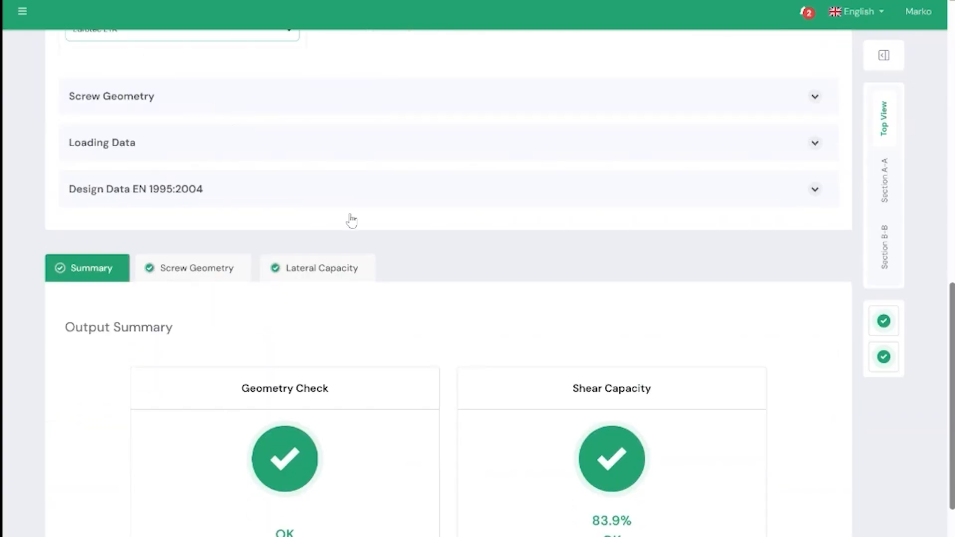
# Step: Switch the analytical method back to EN 1995-1-1:2004 and compare the shear capacity in the Output Summary
pyautogui.scroll(4, 488, 469)
pyautogui.click(170, 161)
pyautogui.click(137, 183)
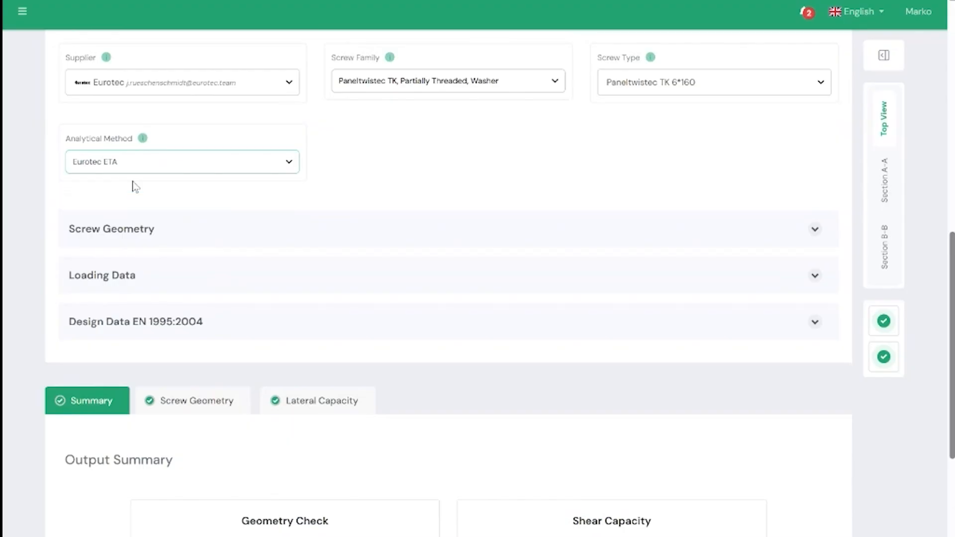
pyautogui.scroll(-5, 147, 181)
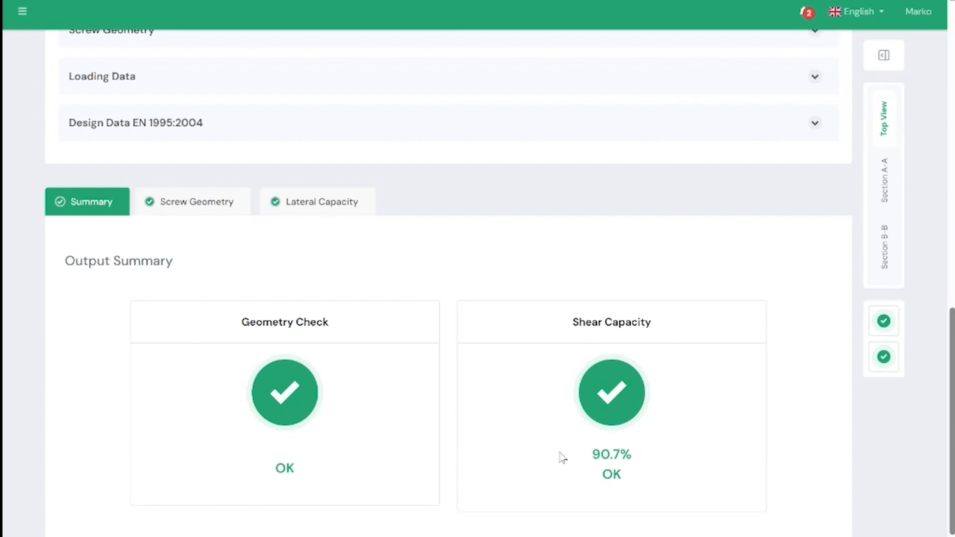
# Step: Recheck the screw supplier inputs against the Output Summary and look over the analytical method choices again
pyautogui.scroll(4, 558, 465)
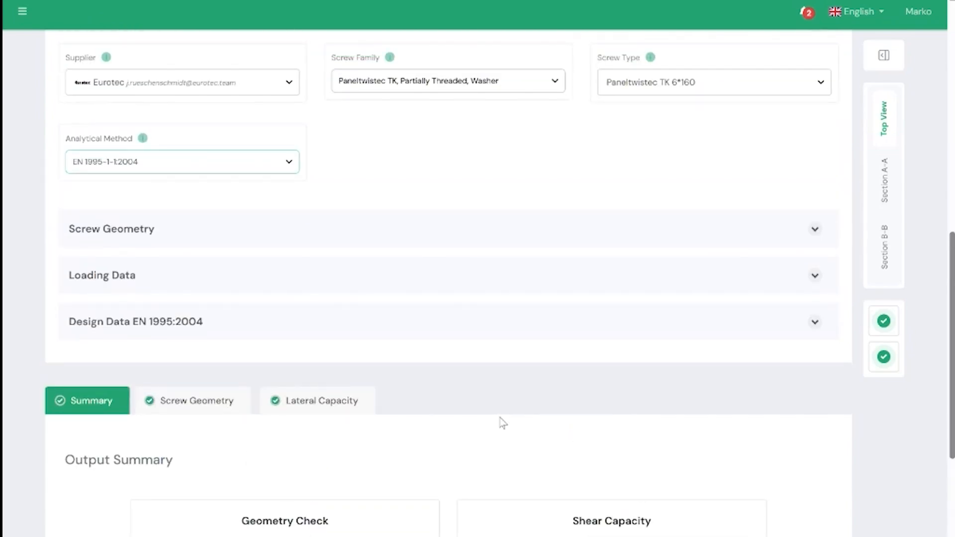
pyautogui.scroll(3, 448, 284)
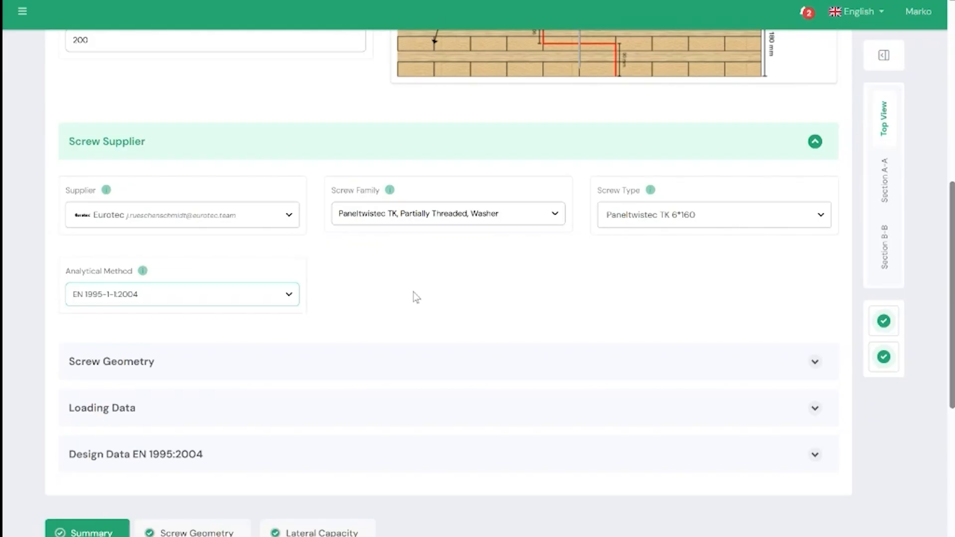
pyautogui.scroll(-5, 412, 297)
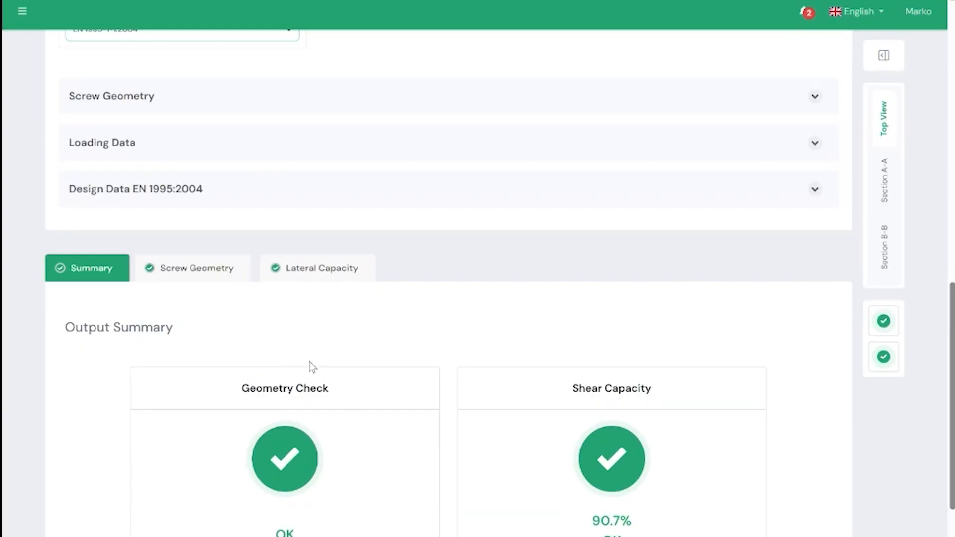
pyautogui.scroll(4, 312, 367)
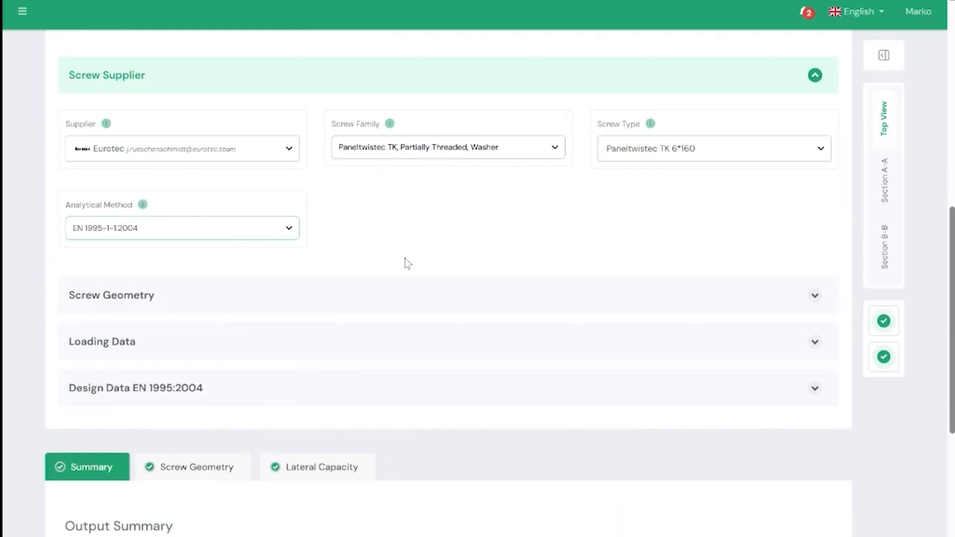
pyautogui.scroll(1, 413, 289)
pyautogui.scroll(1, 413, 308)
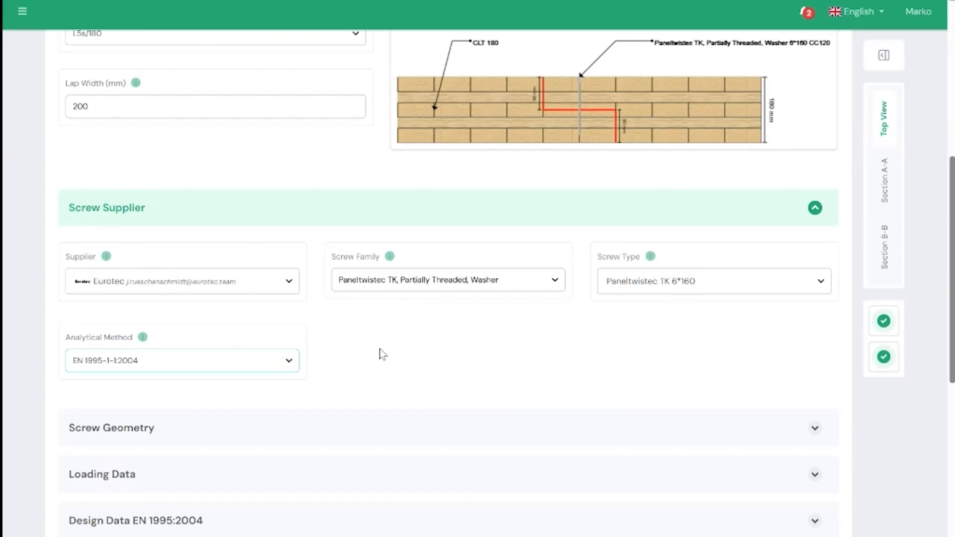
pyautogui.scroll(-2, 361, 354)
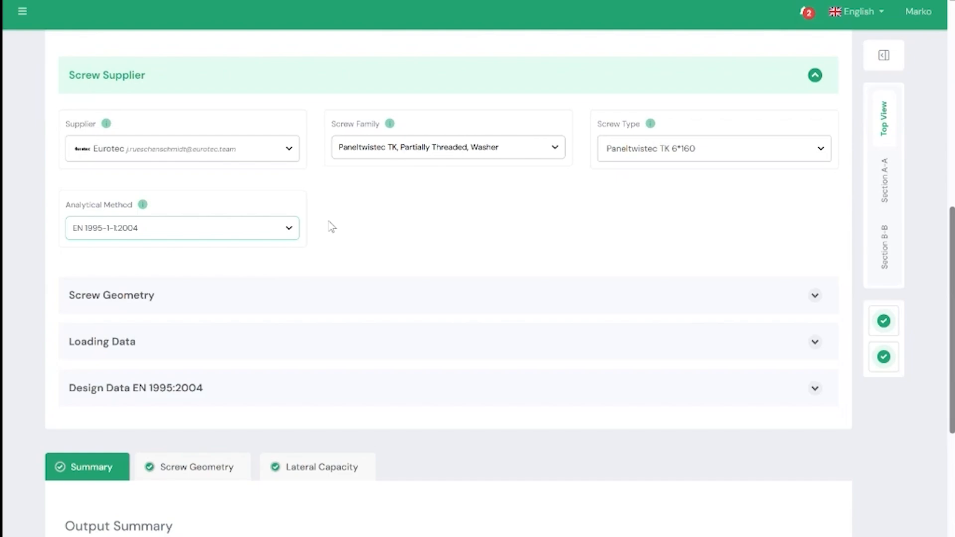
pyautogui.click(253, 231)
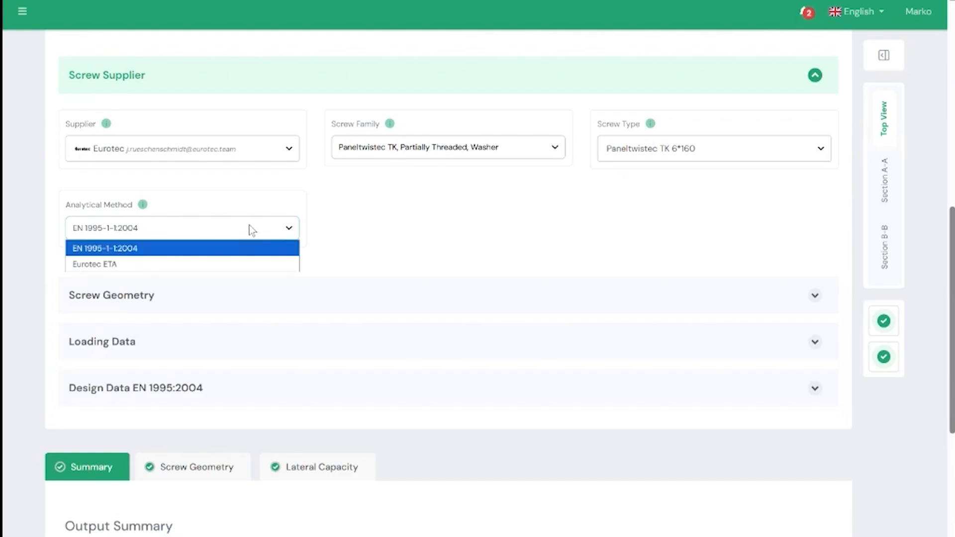
pyautogui.click(252, 230)
# Step: Expand the Screw Geometry and Loading Data sections and review the screw position, orientation, spacing and shear load inputs
pyautogui.scroll(-1, 566, 255)
pyautogui.click(812, 226)
pyautogui.scroll(-1, 656, 208)
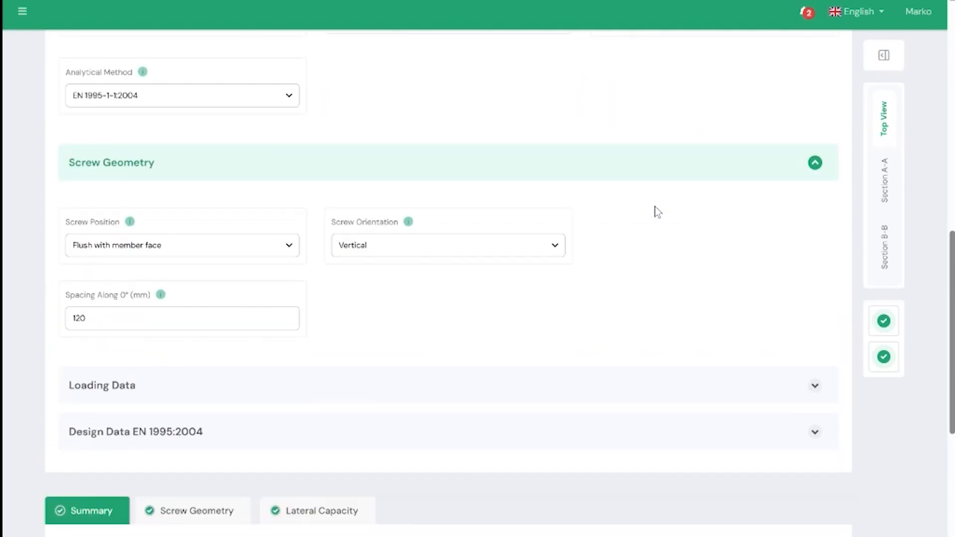
pyautogui.scroll(-1, 629, 219)
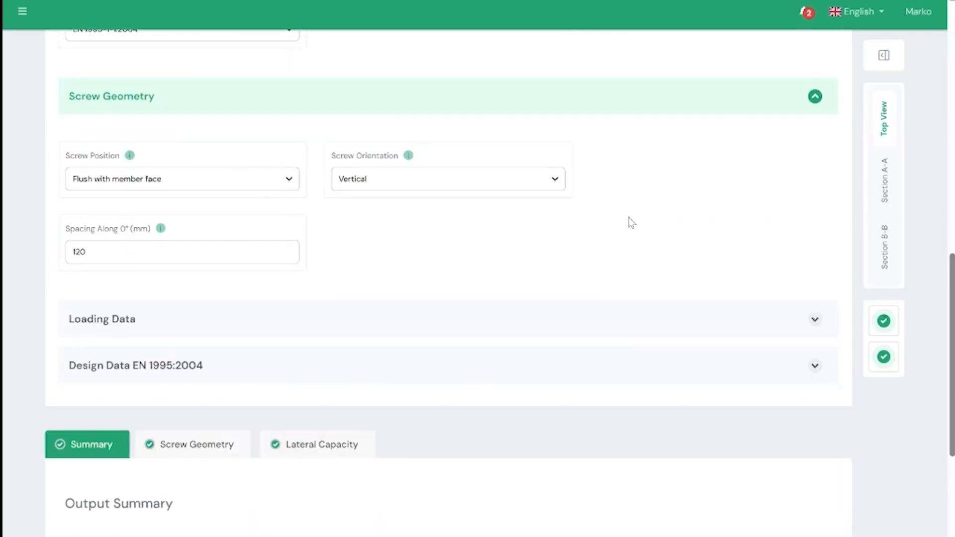
pyautogui.scroll(-2, 463, 206)
pyautogui.click(801, 192)
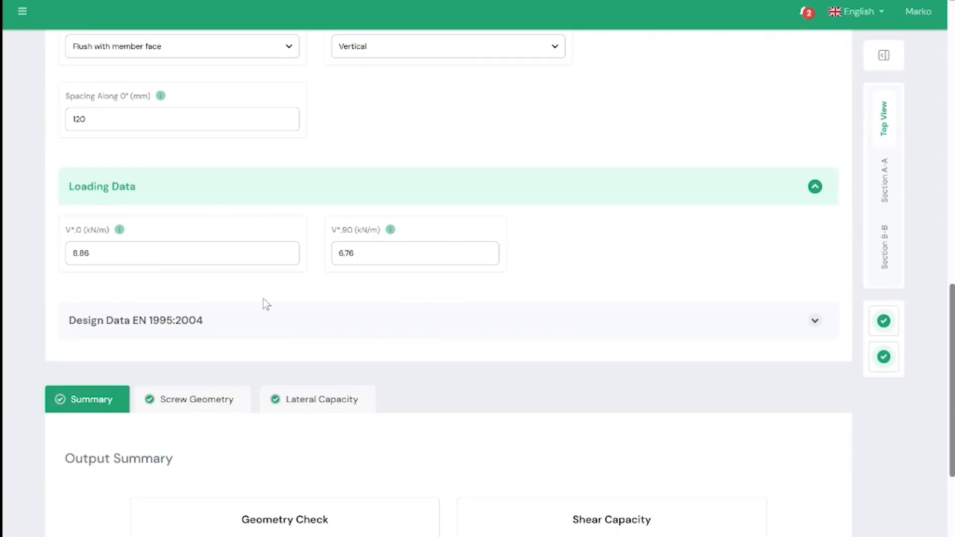
pyautogui.scroll(-1, 514, 275)
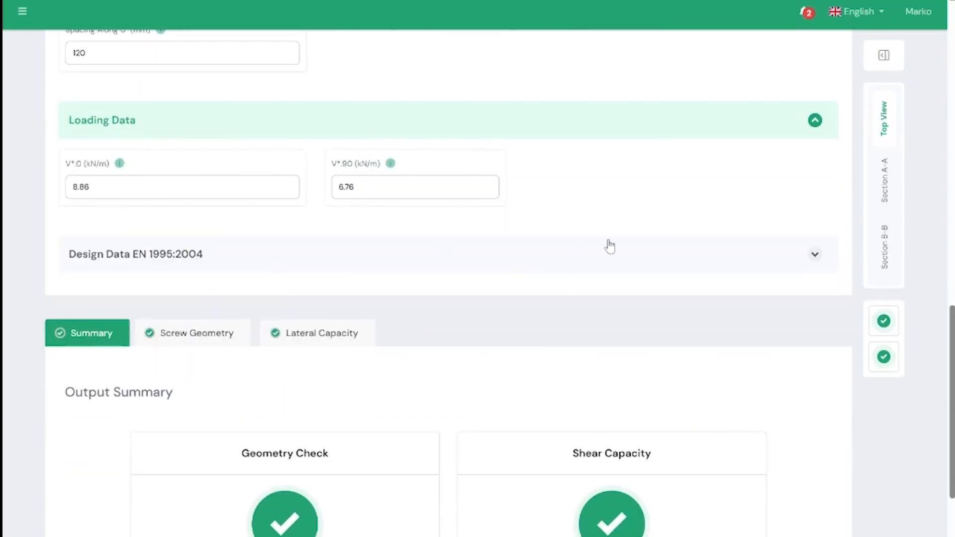
# Step: Expand the Design Data EN 1995:2004 section and review its inputs, keeping the load duration at Short-term
pyautogui.click(812, 255)
pyautogui.scroll(-1, 783, 249)
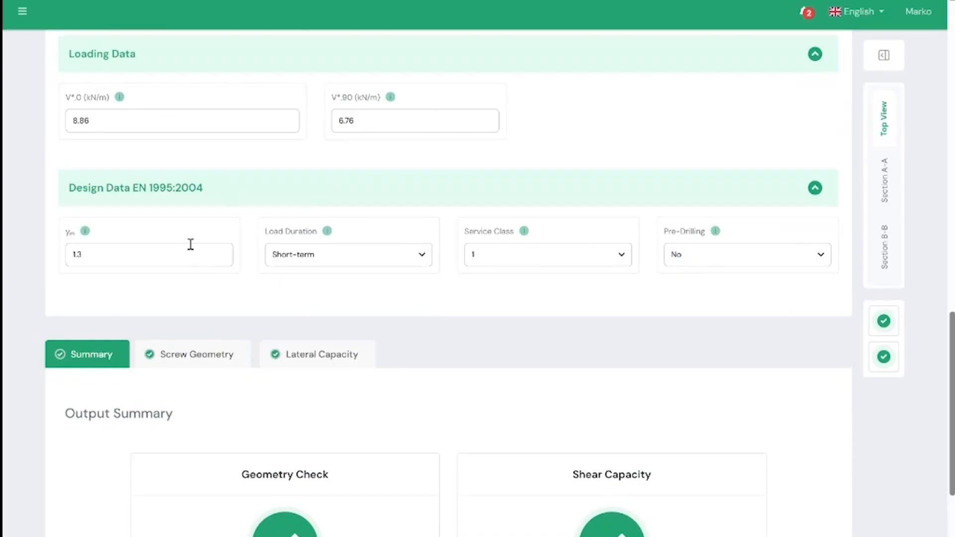
pyautogui.click(333, 267)
pyautogui.click(352, 259)
# Step: Examine the Geometry Check and Shear Capacity in the Output Summary, plus the detailed Screw Geometry results
pyautogui.scroll(-3, 658, 273)
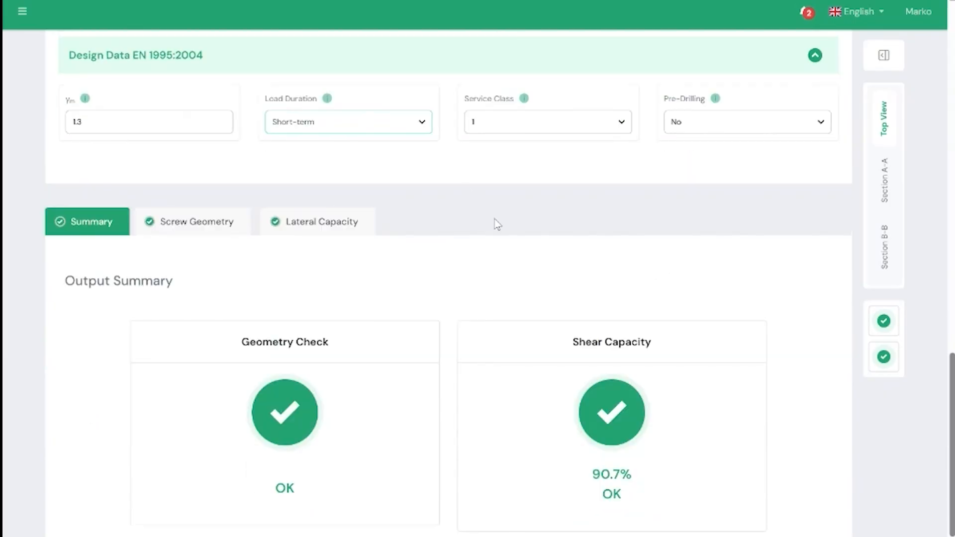
pyautogui.scroll(-3, 500, 220)
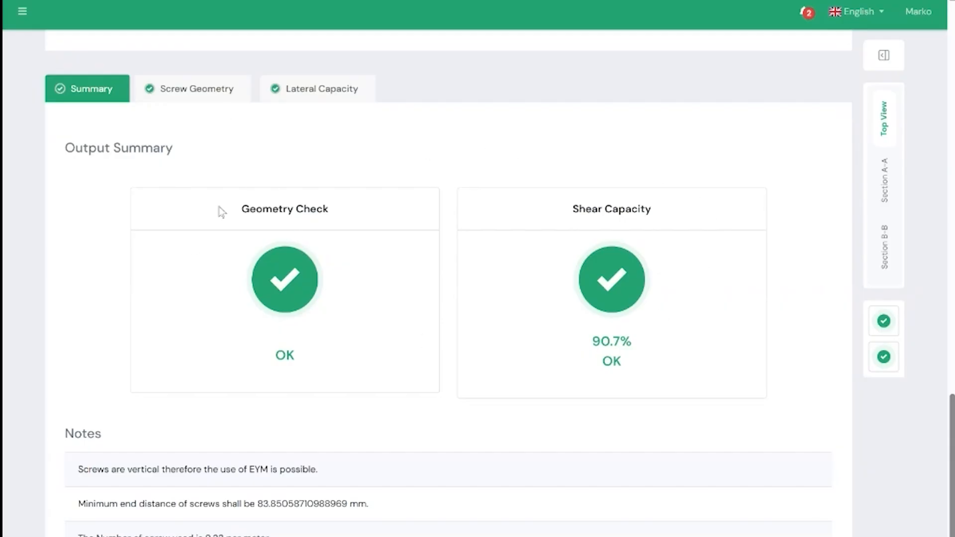
pyautogui.click(202, 95)
pyautogui.scroll(-5, 349, 216)
pyautogui.scroll(6, 572, 345)
pyautogui.scroll(2, 557, 341)
# Step: Open the Lateral Capacity results and examine the rope effect calculations for thread withdrawal, head pull-through, tensile strength and characteristic axial capacity
pyautogui.click(343, 167)
pyautogui.scroll(-1, 356, 236)
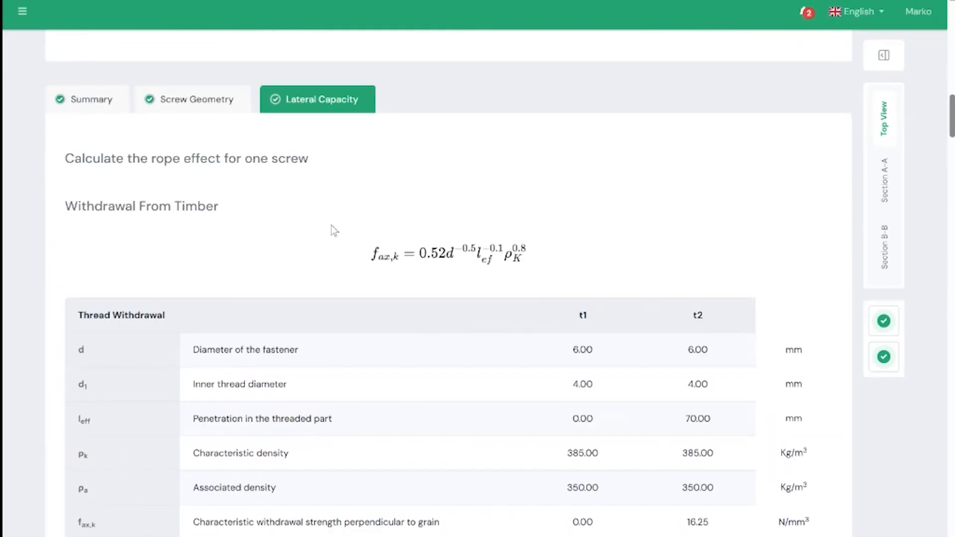
pyautogui.scroll(-1, 309, 228)
pyautogui.scroll(-1, 303, 169)
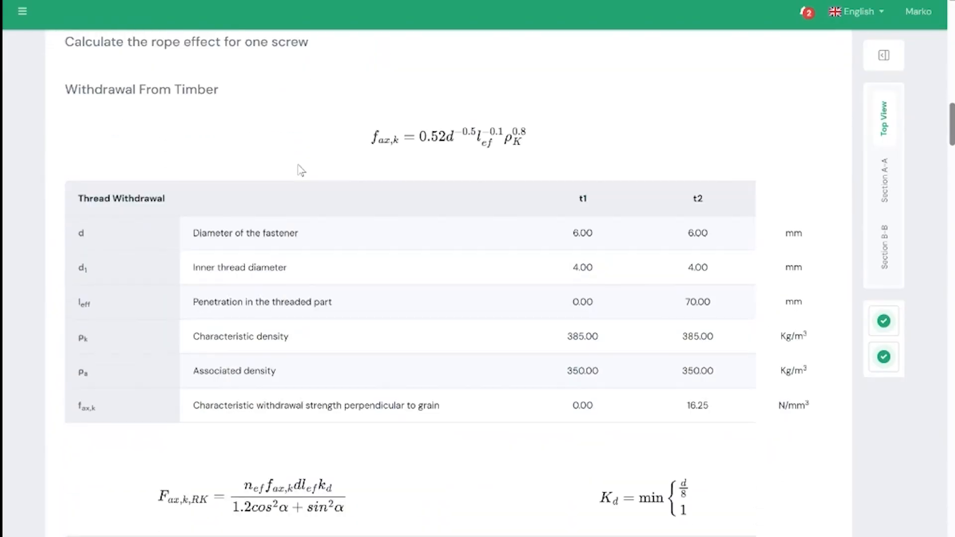
pyautogui.scroll(-13, 296, 162)
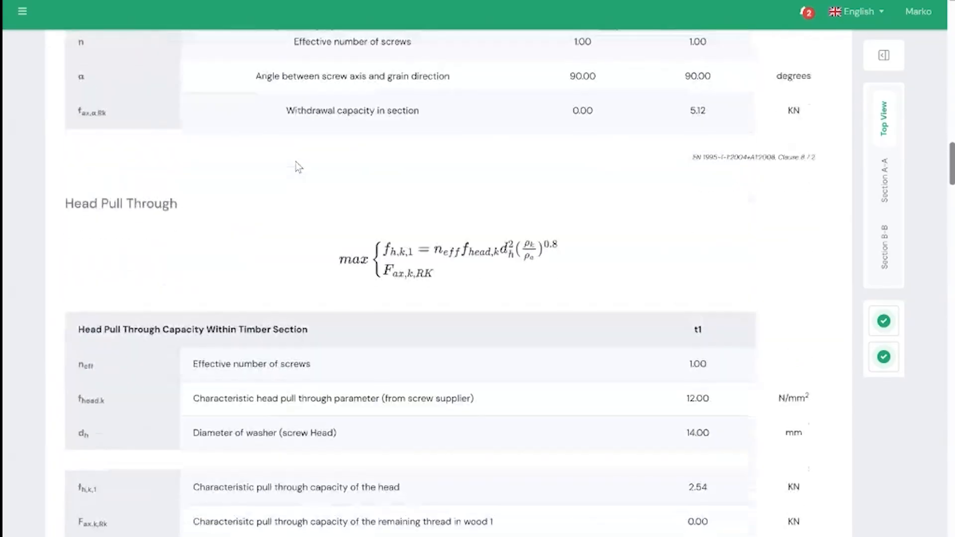
pyautogui.scroll(-7, 298, 169)
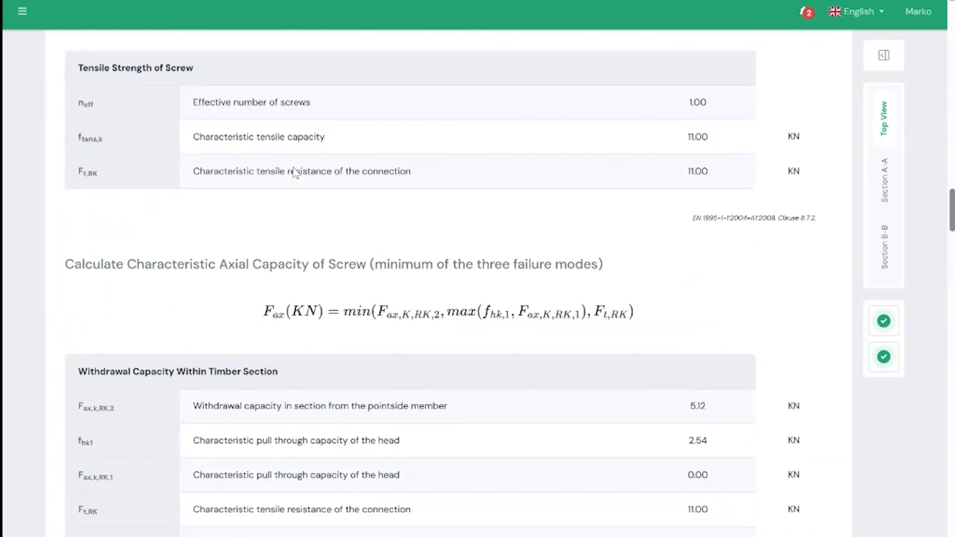
# Step: Review the timber-to-timber shear capacity calculations for the six screw failure mechanisms, from embedment failure A to double plastic failure F
pyautogui.scroll(-2, 292, 170)
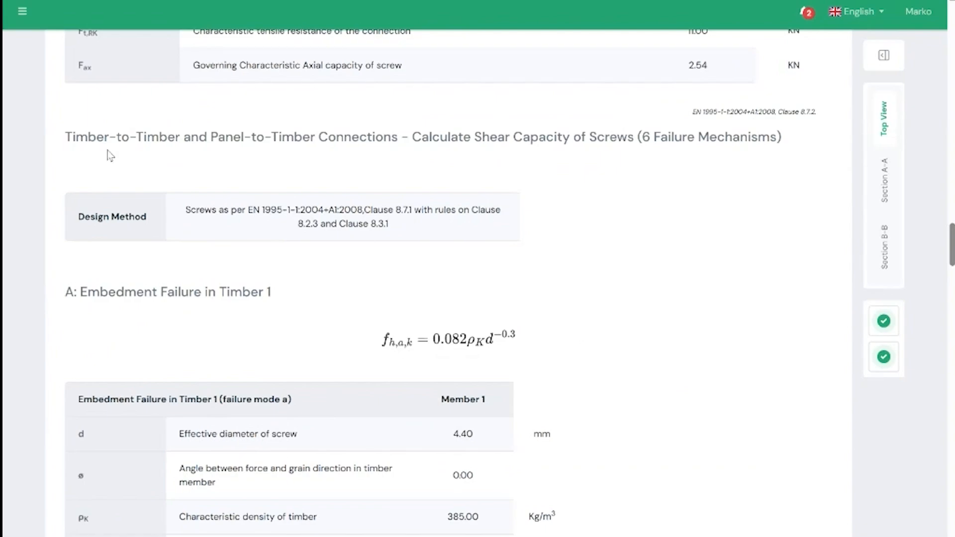
pyautogui.scroll(-15, 718, 180)
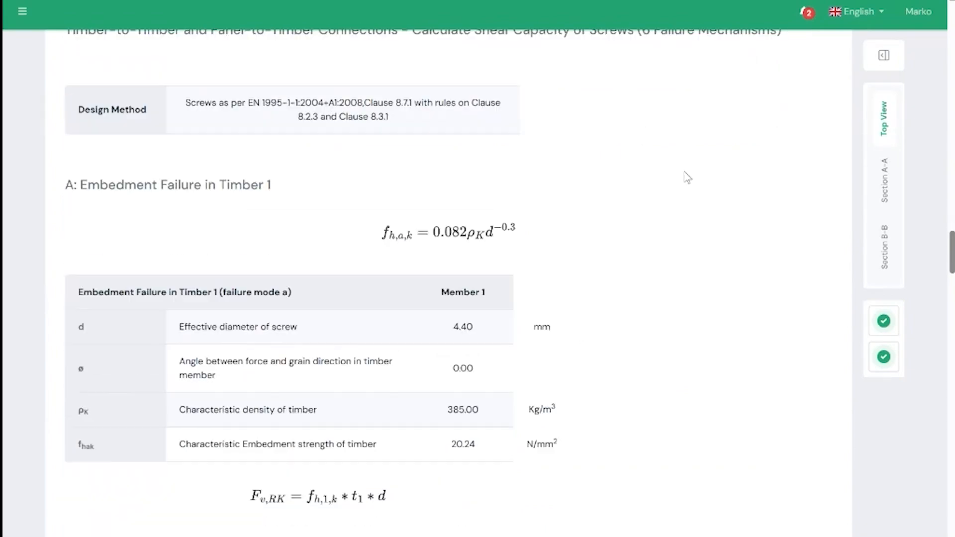
pyautogui.scroll(-18, 685, 184)
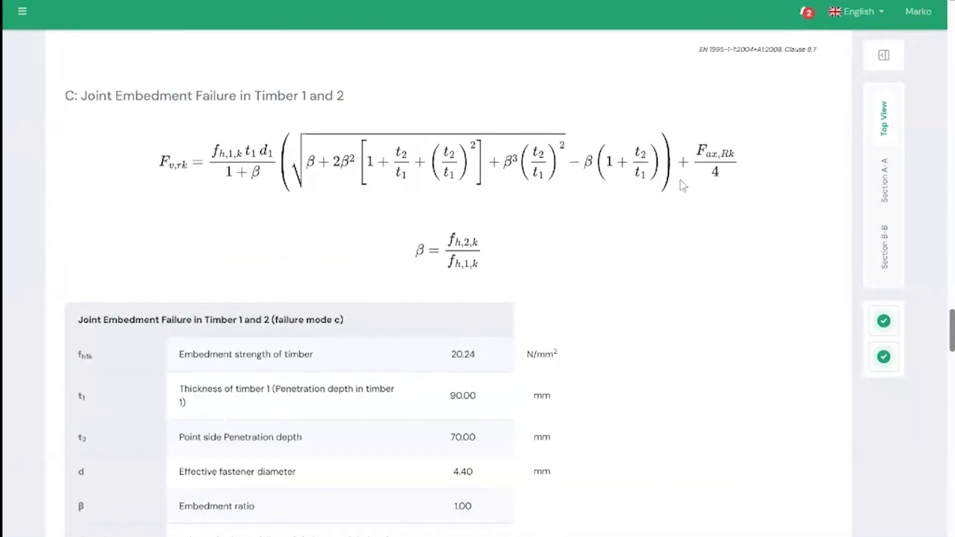
pyautogui.scroll(-20, 680, 191)
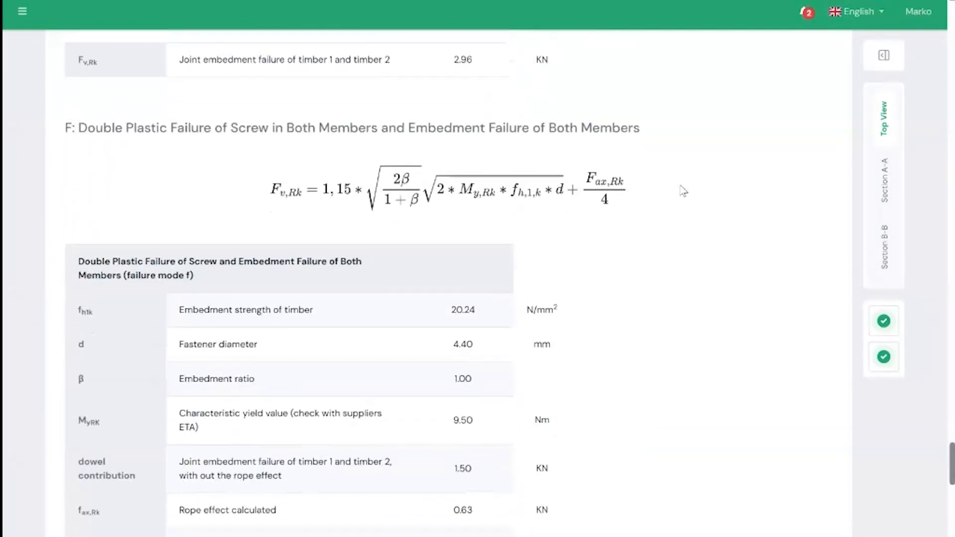
# Step: Examine the Design Capacity results, comparing the failure modes and checking the effective number of screws and design lateral capacity
pyautogui.scroll(4, 680, 190)
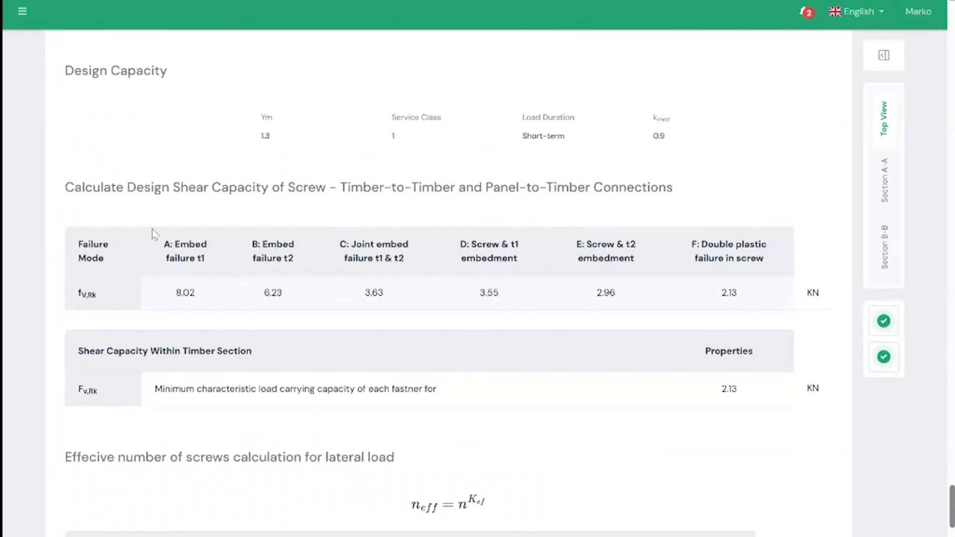
pyautogui.scroll(-1, 730, 351)
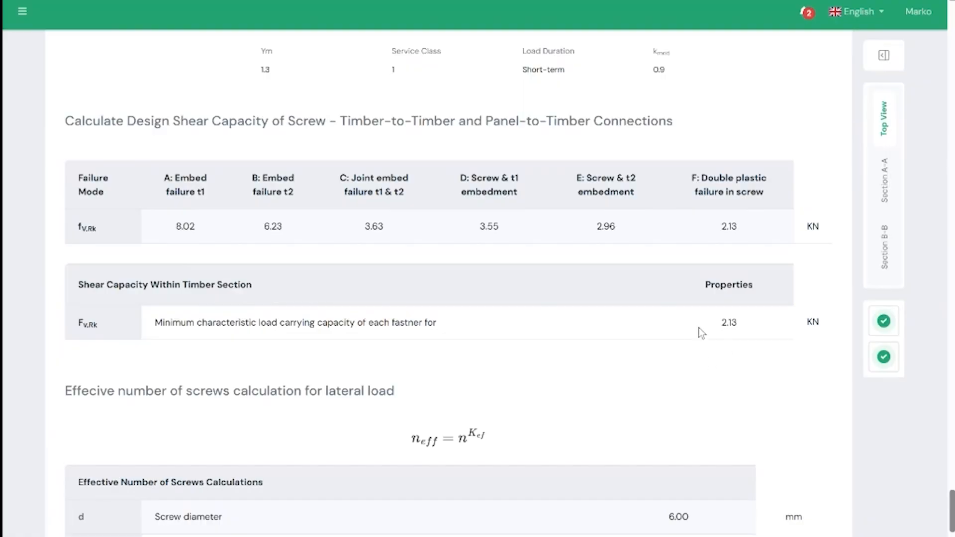
pyautogui.scroll(-3, 696, 336)
pyautogui.scroll(-6, 352, 314)
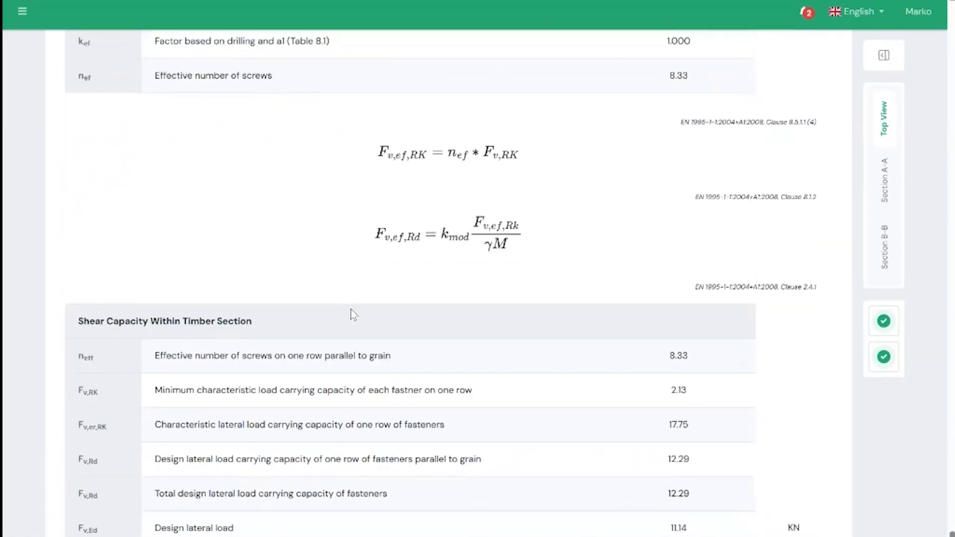
# Step: Expand the joint drawing preview beside the input form, view the top view, Section A-A and Section B-B, and collapse it again
pyautogui.scroll(20, 539, 431)
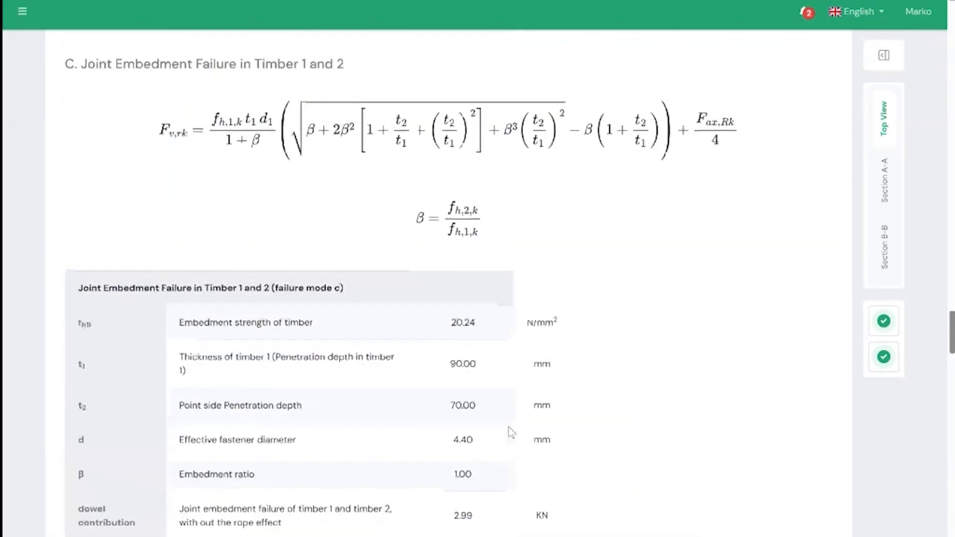
pyautogui.scroll(20, 508, 427)
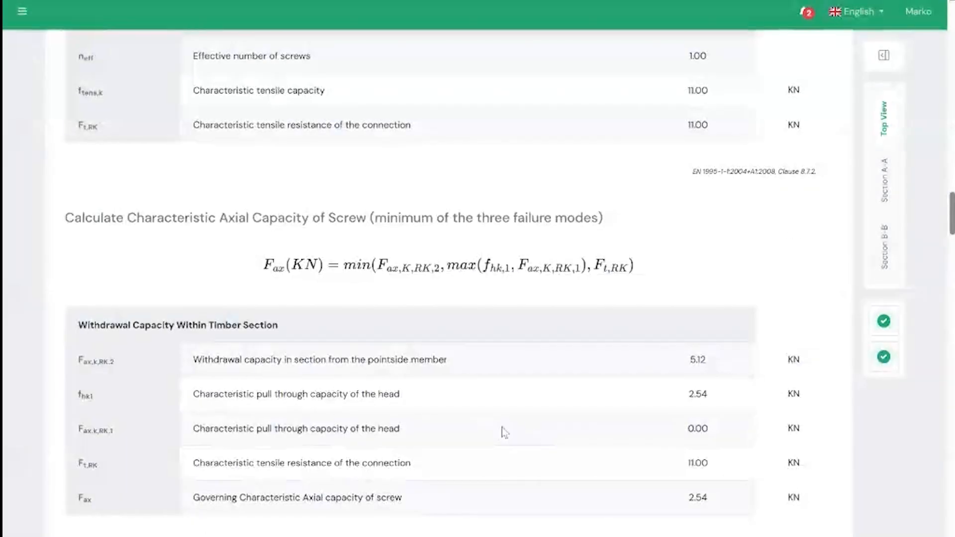
pyautogui.scroll(15, 505, 431)
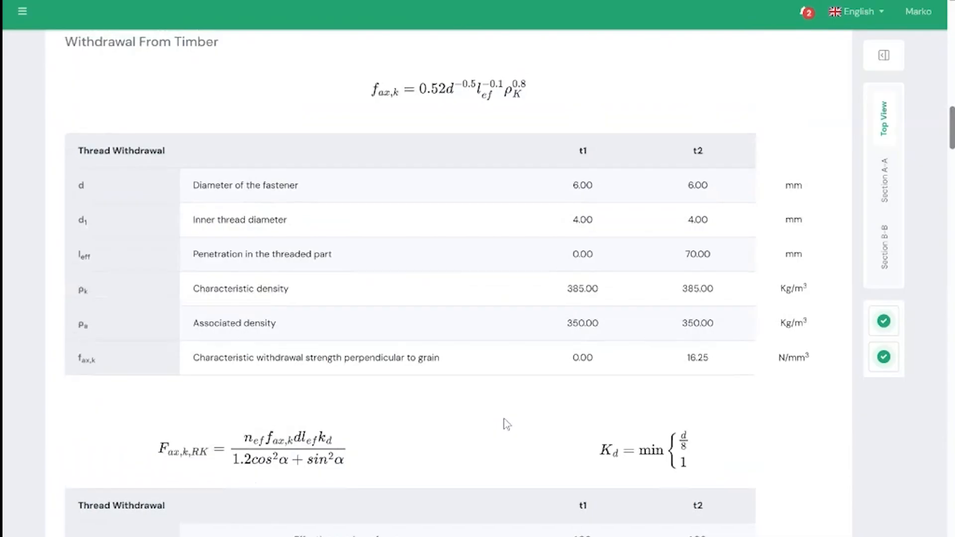
pyautogui.scroll(15, 504, 421)
pyautogui.scroll(2, 445, 378)
pyautogui.click(884, 55)
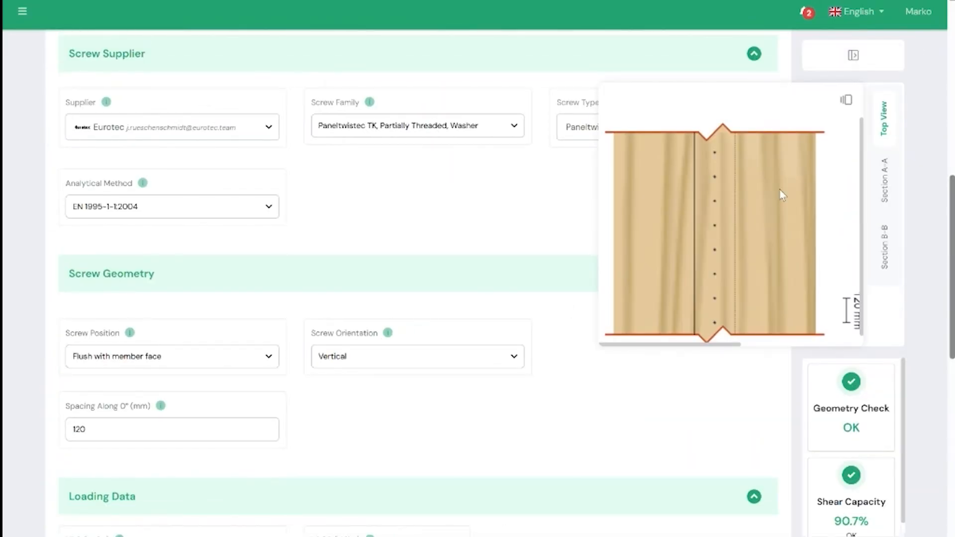
pyautogui.click(885, 180)
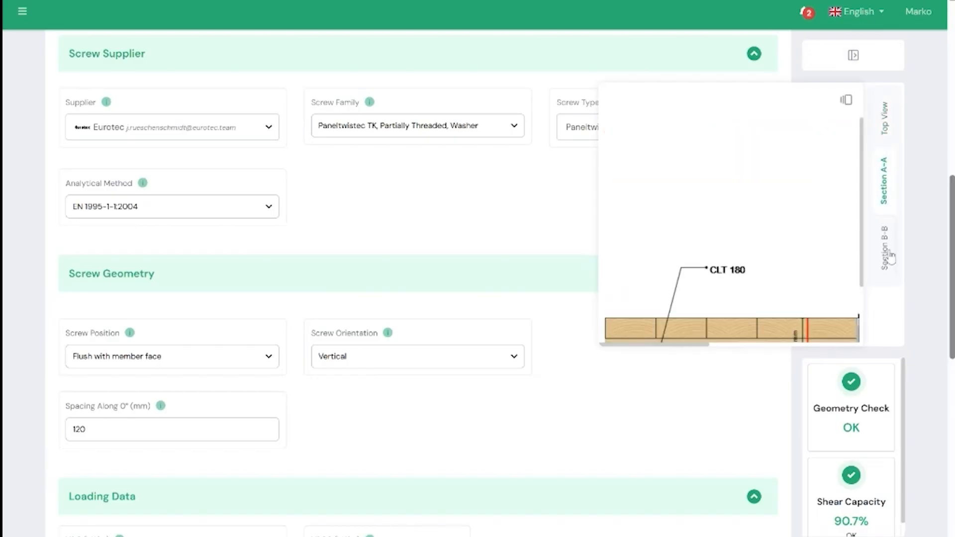
pyautogui.scroll(-2, 764, 258)
pyautogui.click(884, 248)
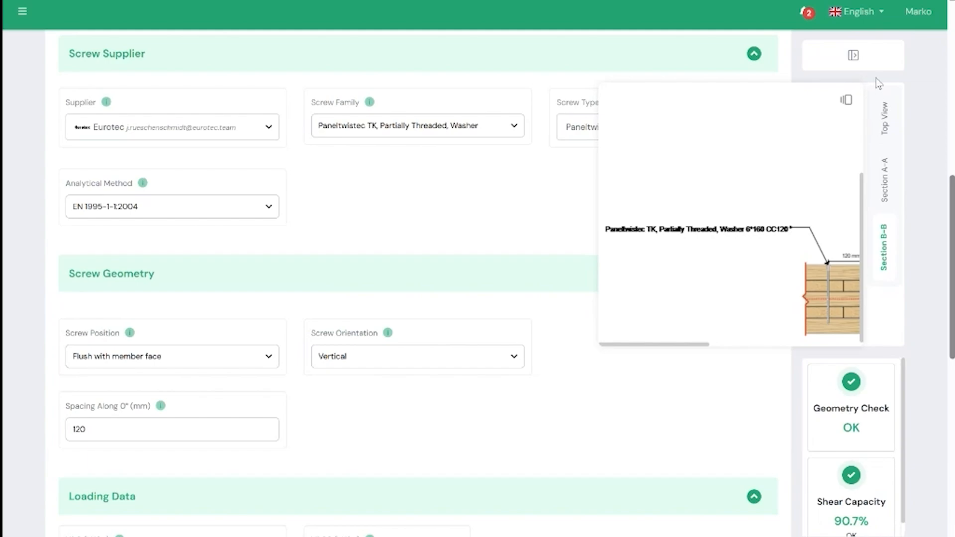
pyautogui.click(853, 55)
# Step: Look over the screw geometry, loading and design inputs once more and return to the CLT Data of the Half Lap Joint
pyautogui.scroll(-4, 627, 303)
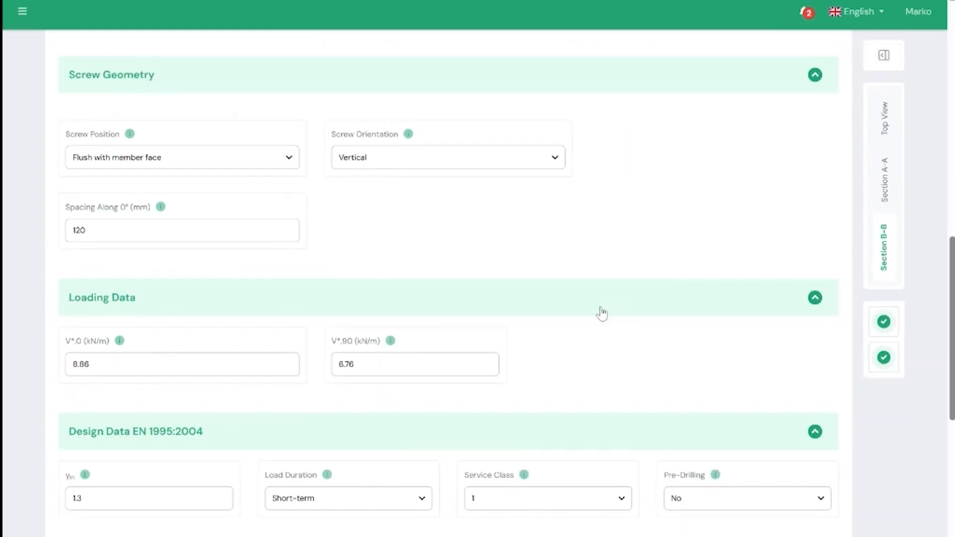
pyautogui.scroll(9, 603, 316)
pyautogui.scroll(3, 463, 358)
pyautogui.scroll(3, 309, 390)
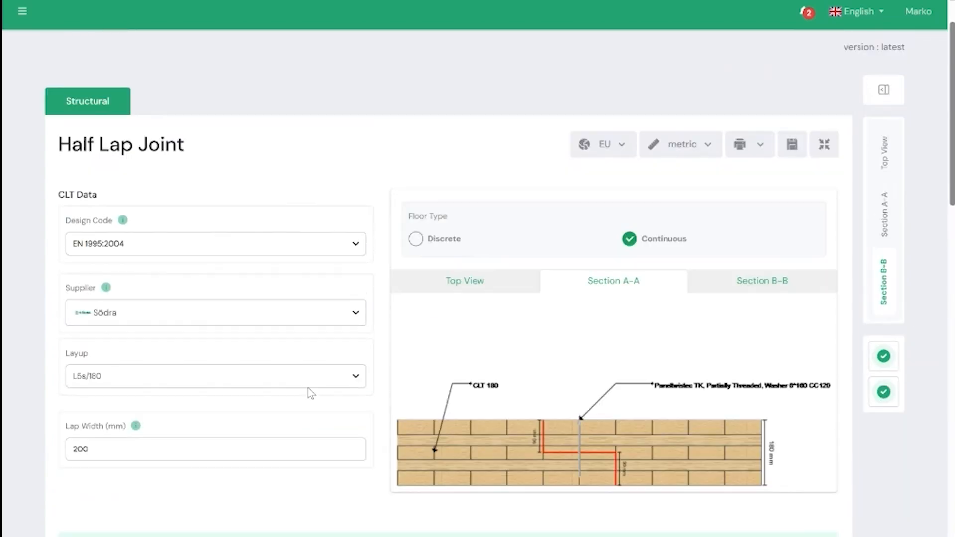